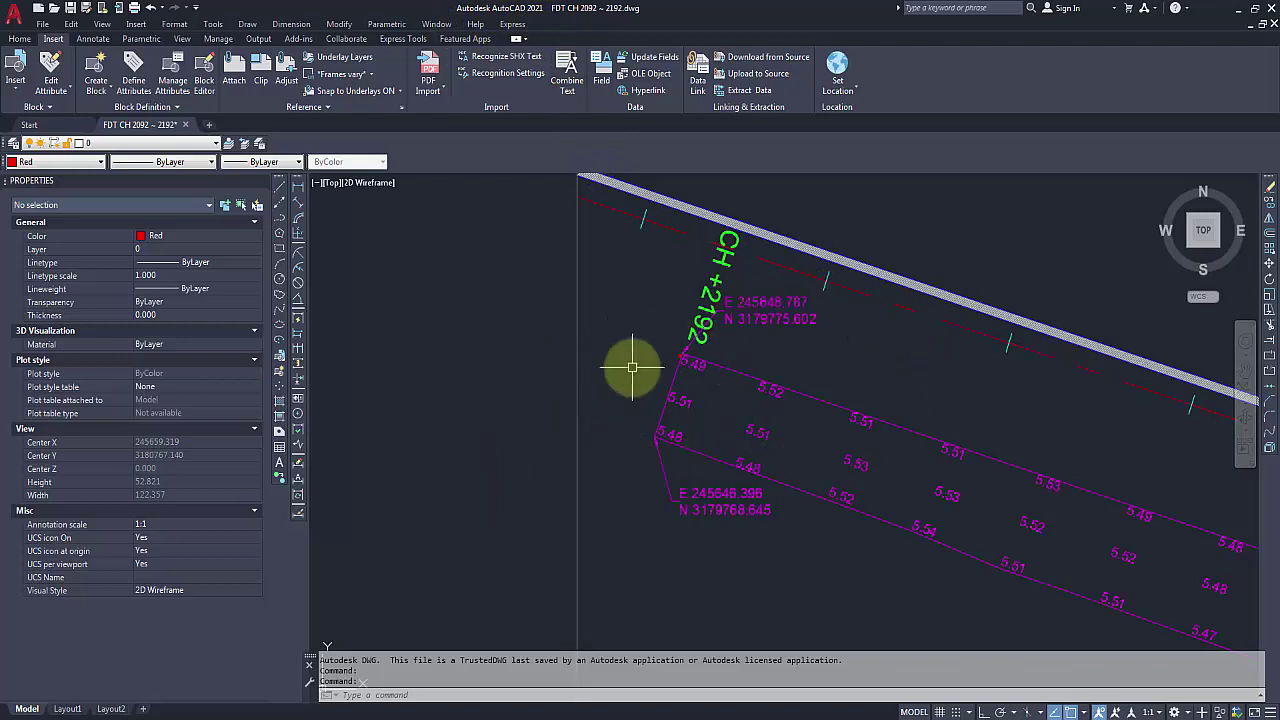
Step: Zoom out over the CROWN WALL strip, then switch to the 11012020Cal-UTM-CD.csv levels sheet in Excel
scroll(586, 345, "down", 4)
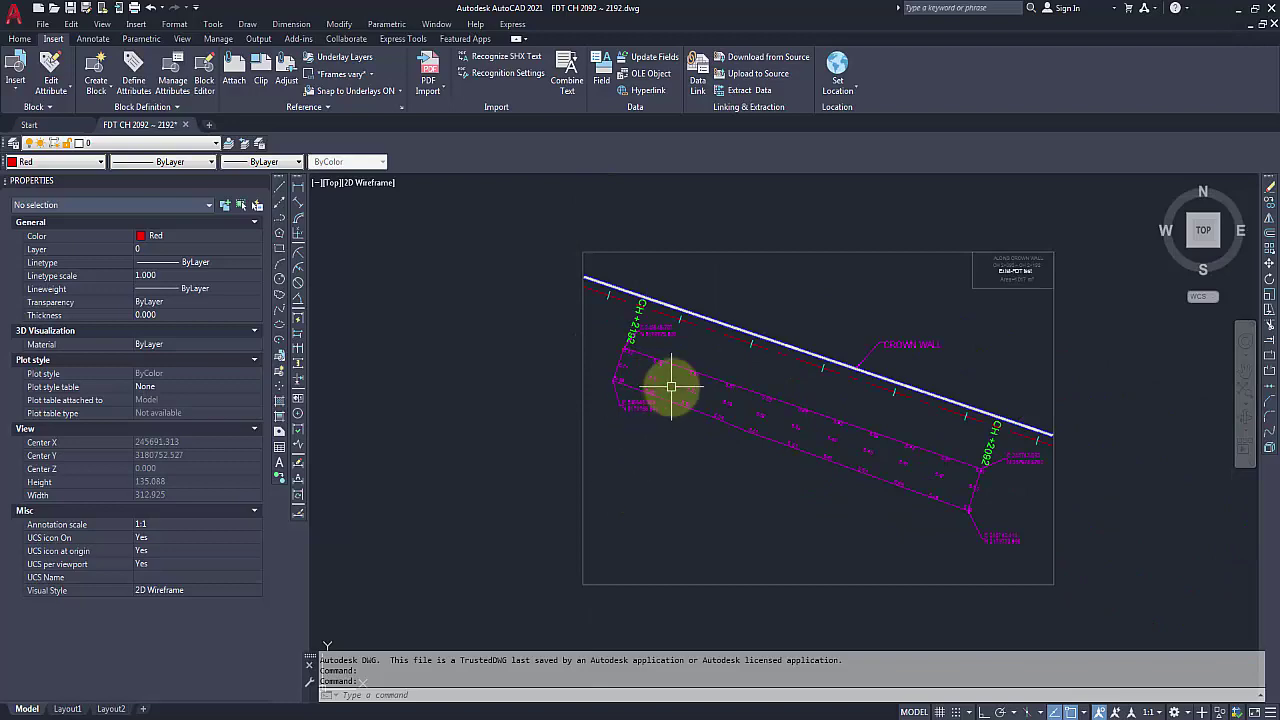
scroll(636, 353, "up", 4)
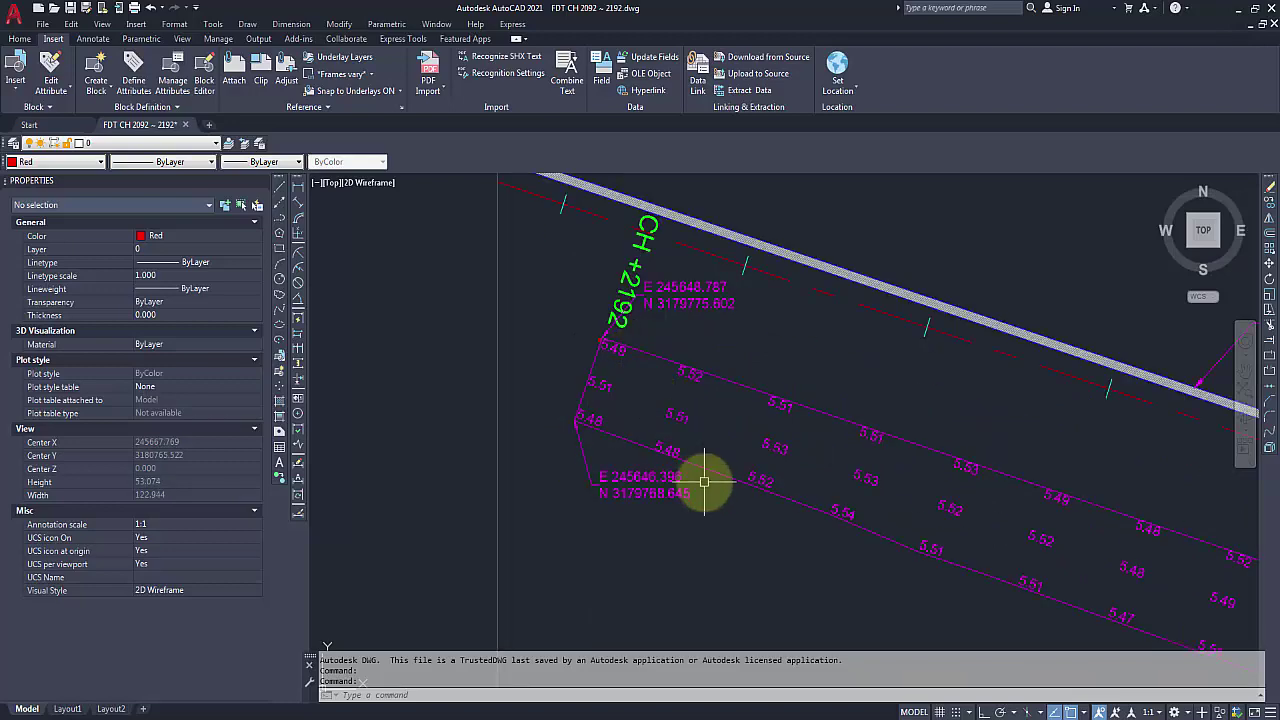
scroll(715, 445, "down", 2)
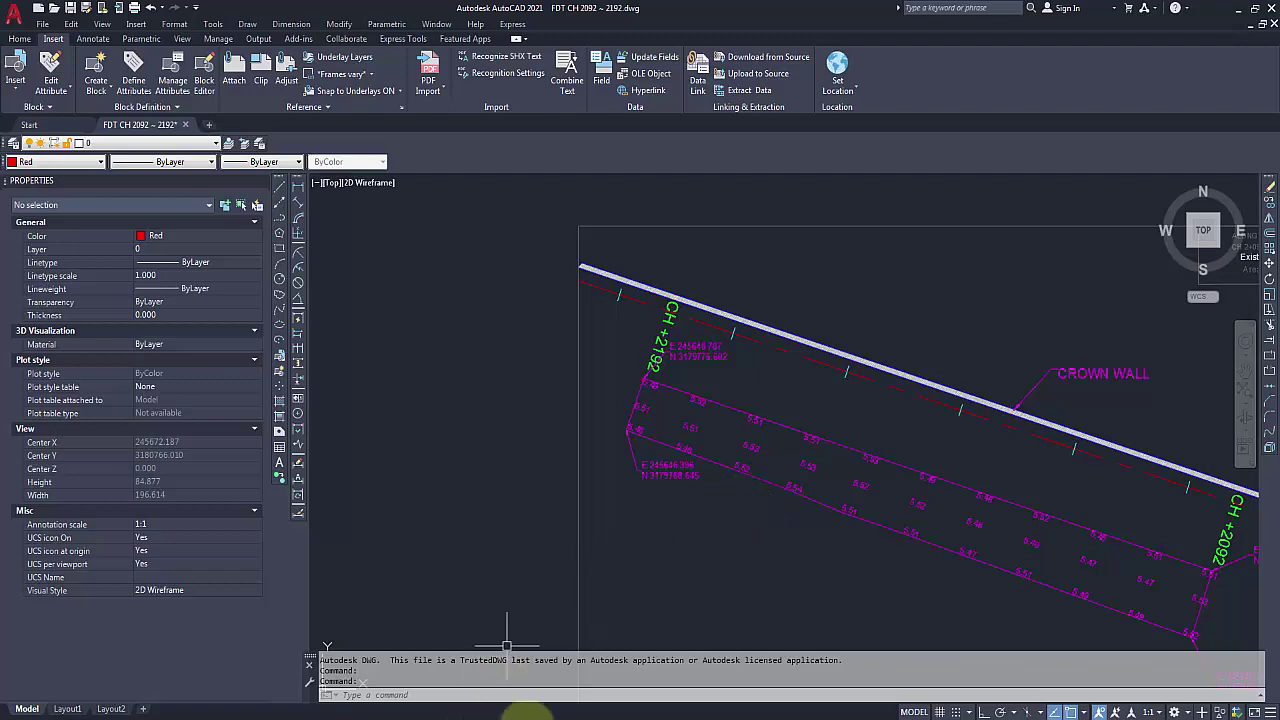
left_click(527, 711)
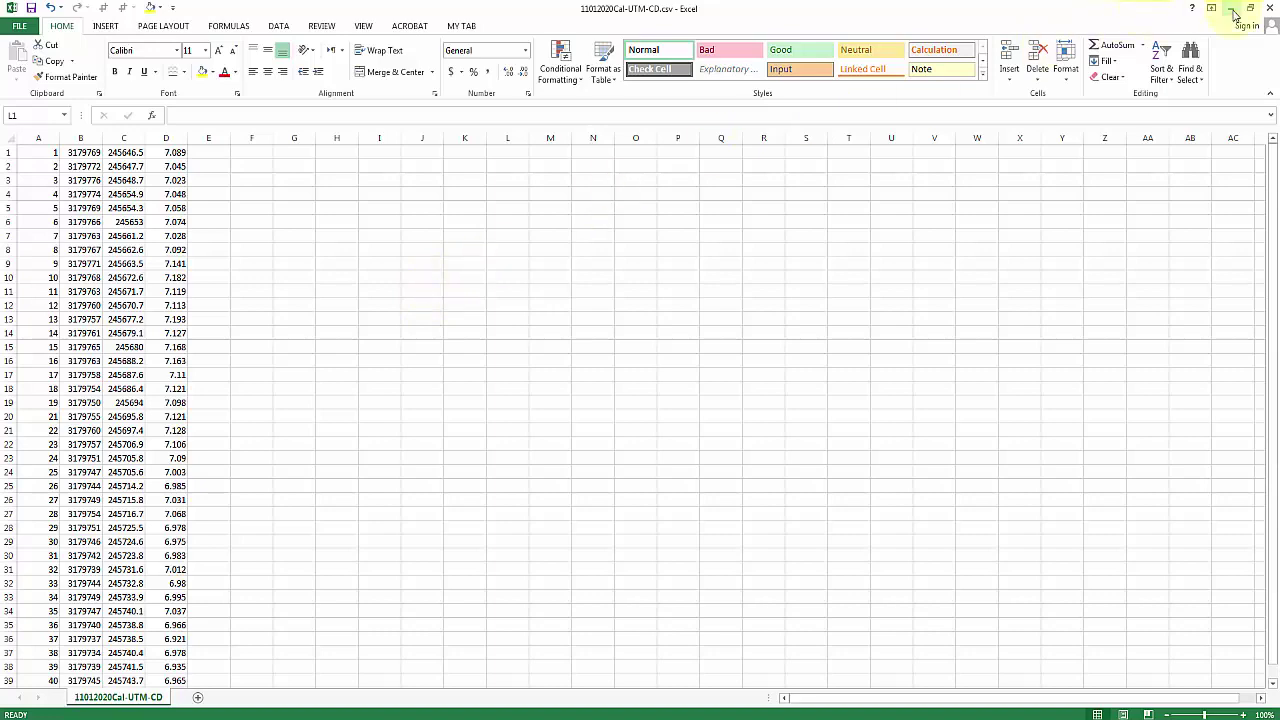
Step: Switch from Excel to Chrome, showing the presenter's YouTube channel page
left_click(172, 714)
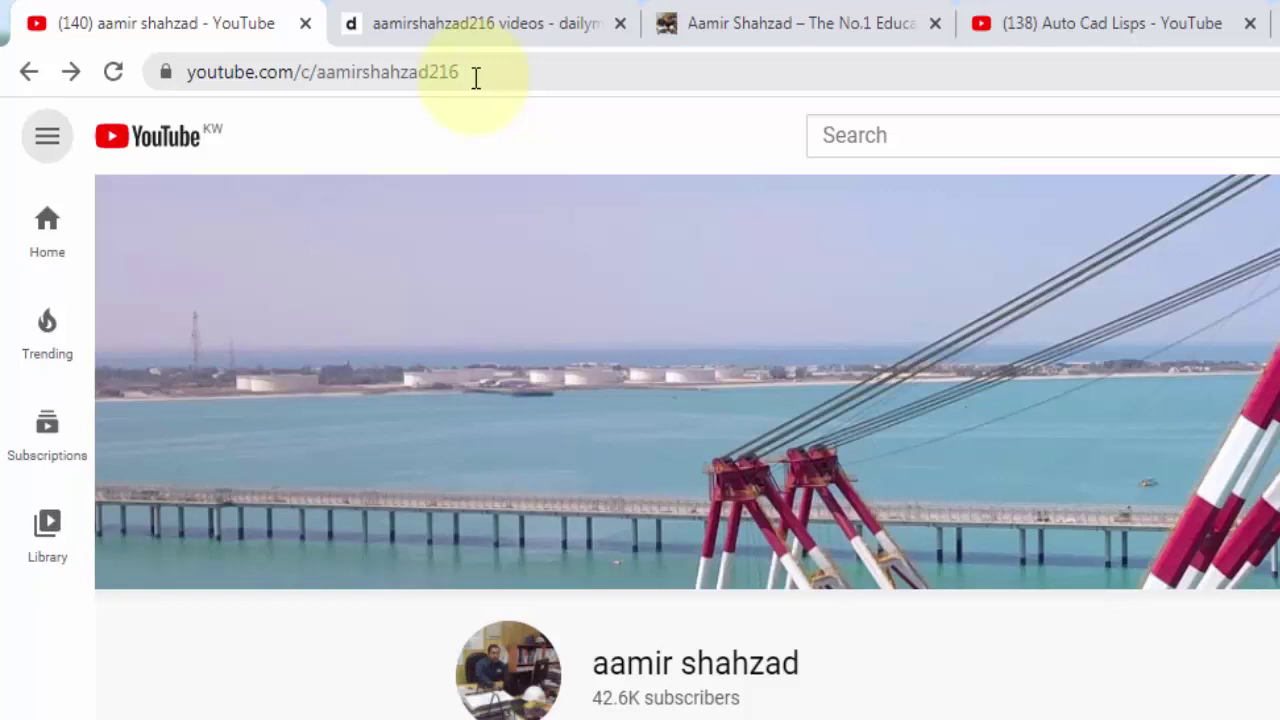
Step: Visit the dailymotion channel tab, then the survey-teaching website tab
left_click(425, 18)
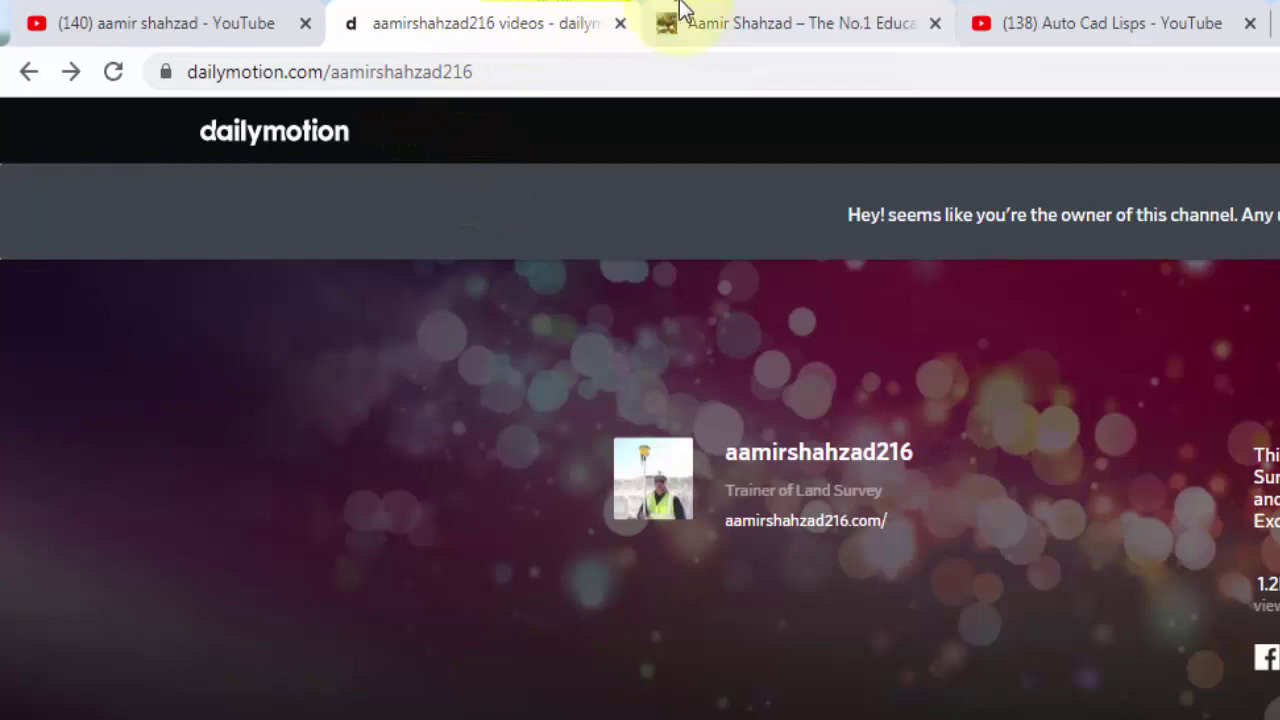
left_click(750, 10)
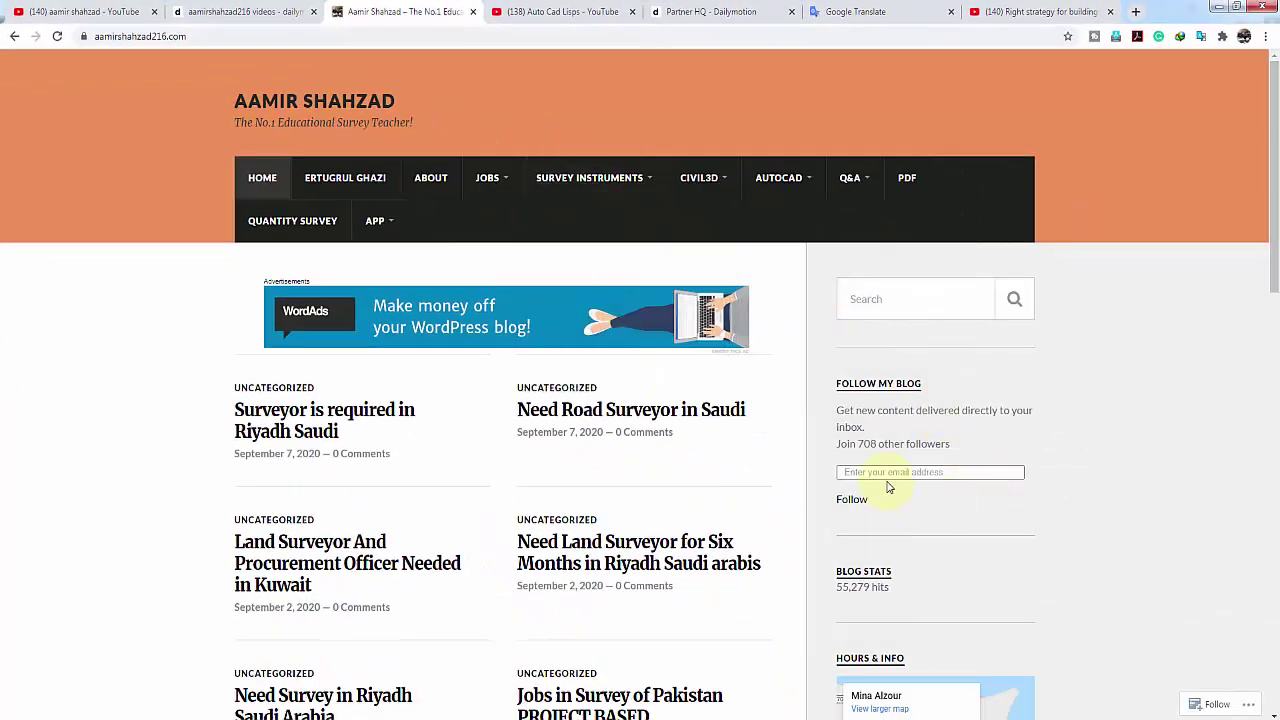
left_click(889, 471)
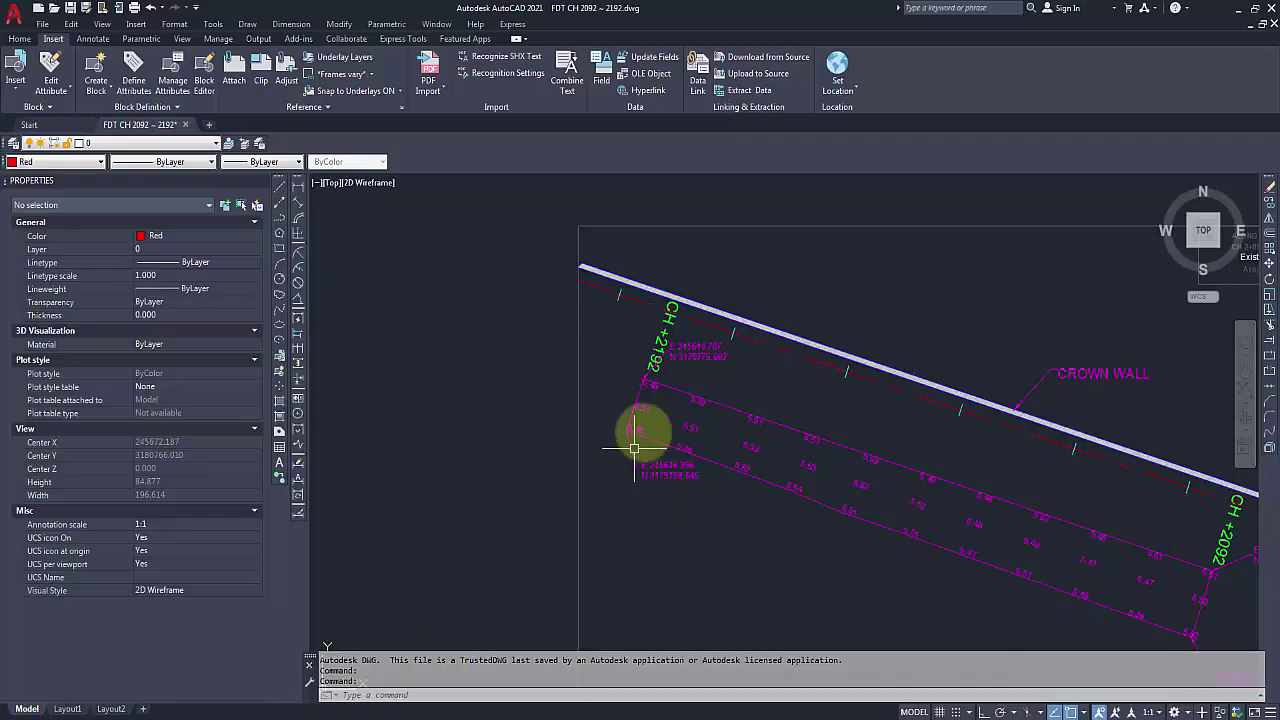
scroll(625, 442, "up", 2)
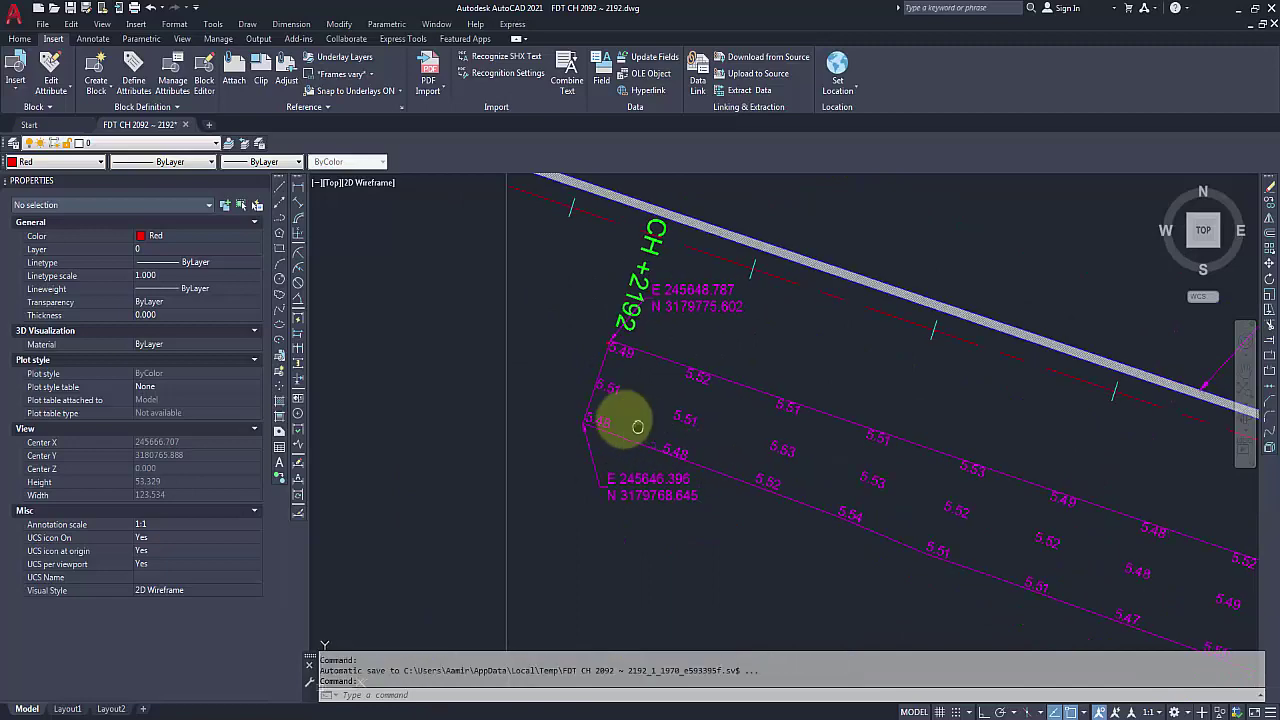
middle_click_drag(623, 420, 543, 363)
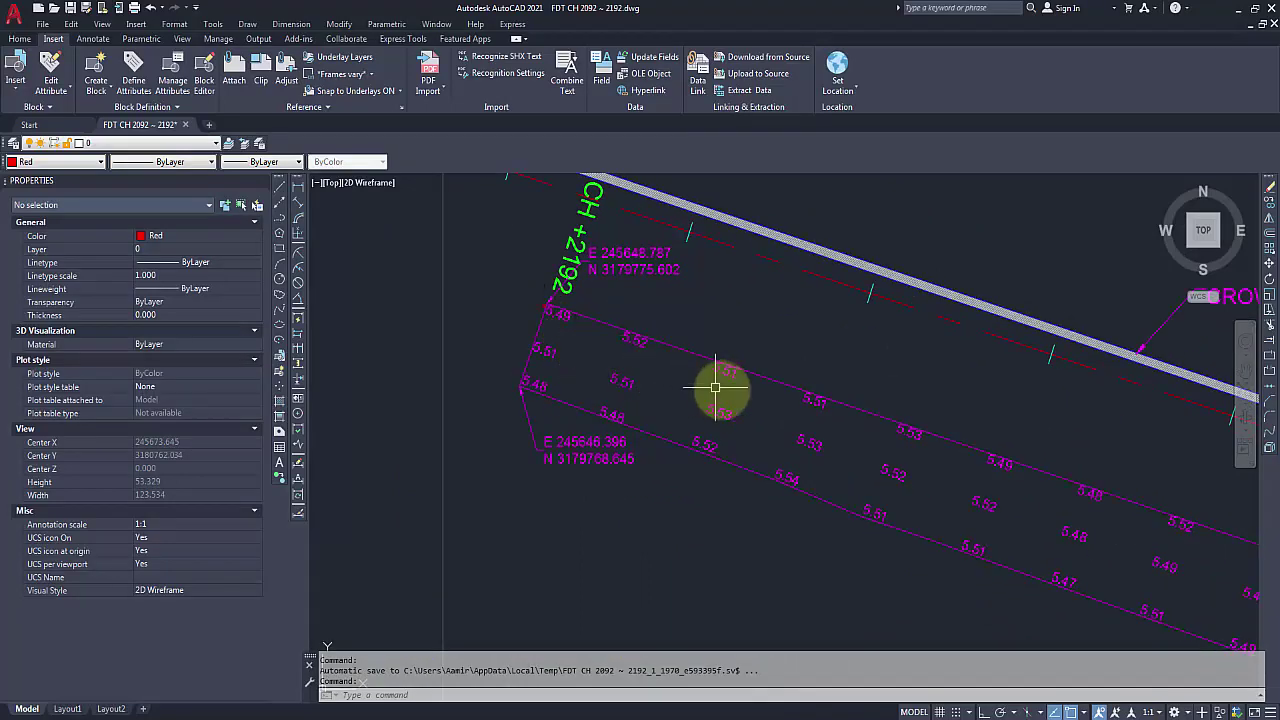
middle_click_drag(1053, 541, 751, 427)
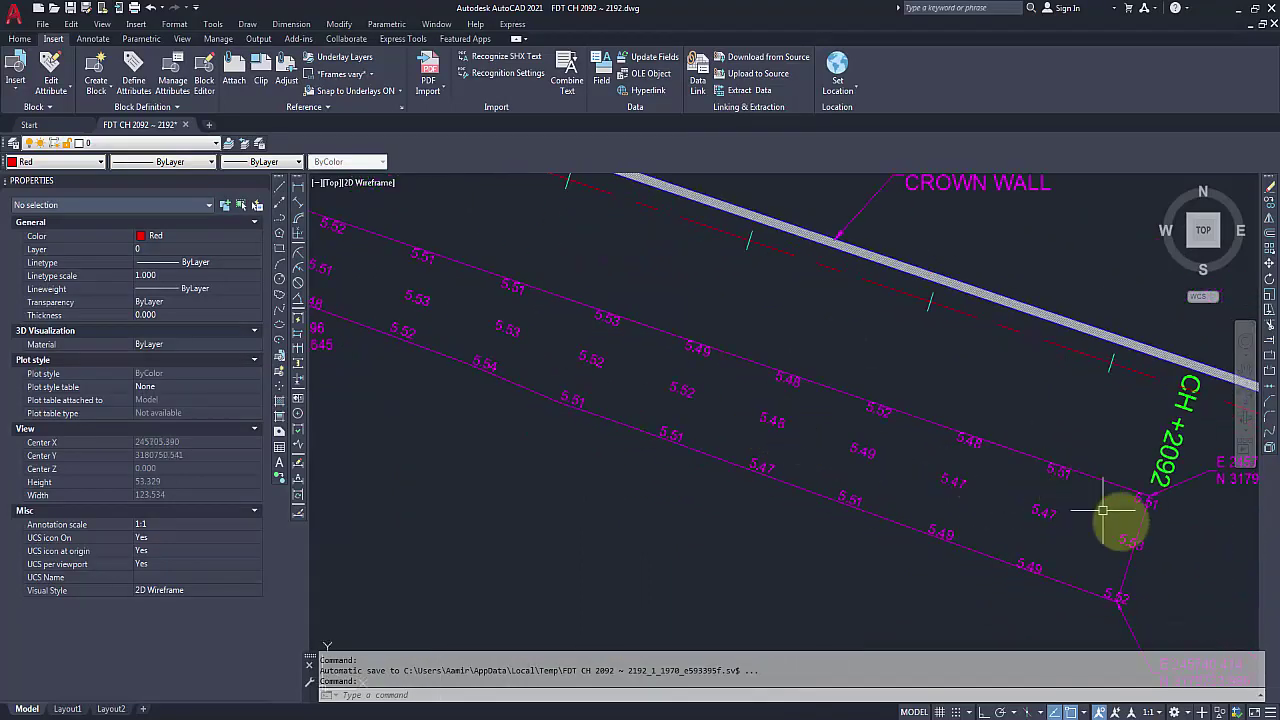
scroll(995, 440, "down", 6)
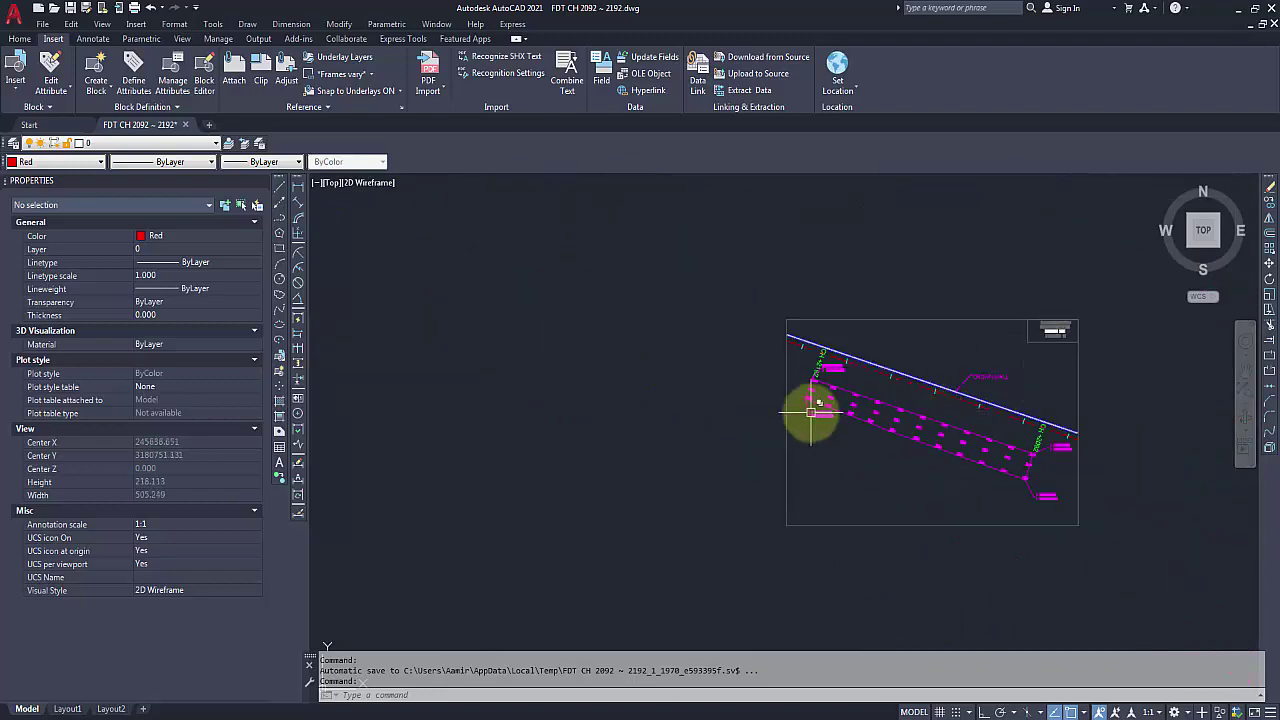
scroll(819, 395, "up", 2)
middle_click_drag(663, 384, 580, 354)
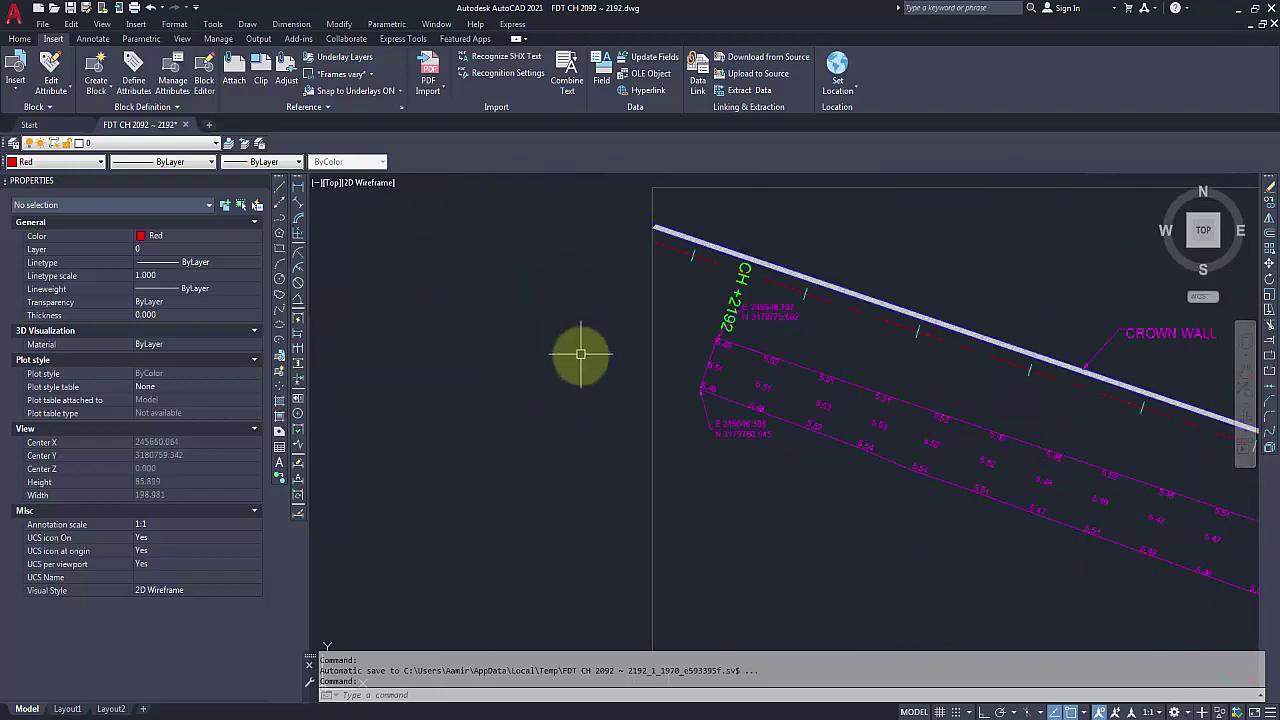
scroll(580, 354, "down", 2)
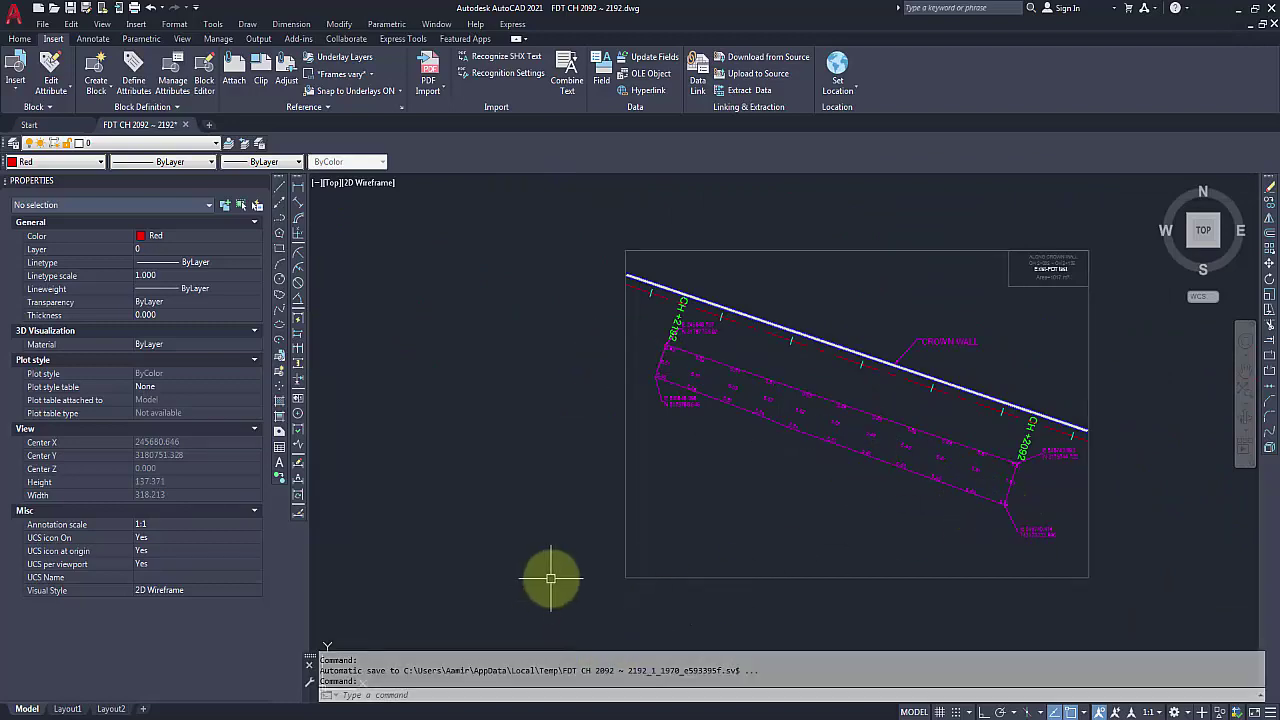
scroll(729, 354, "up", 2)
scroll(720, 371, "up", 3)
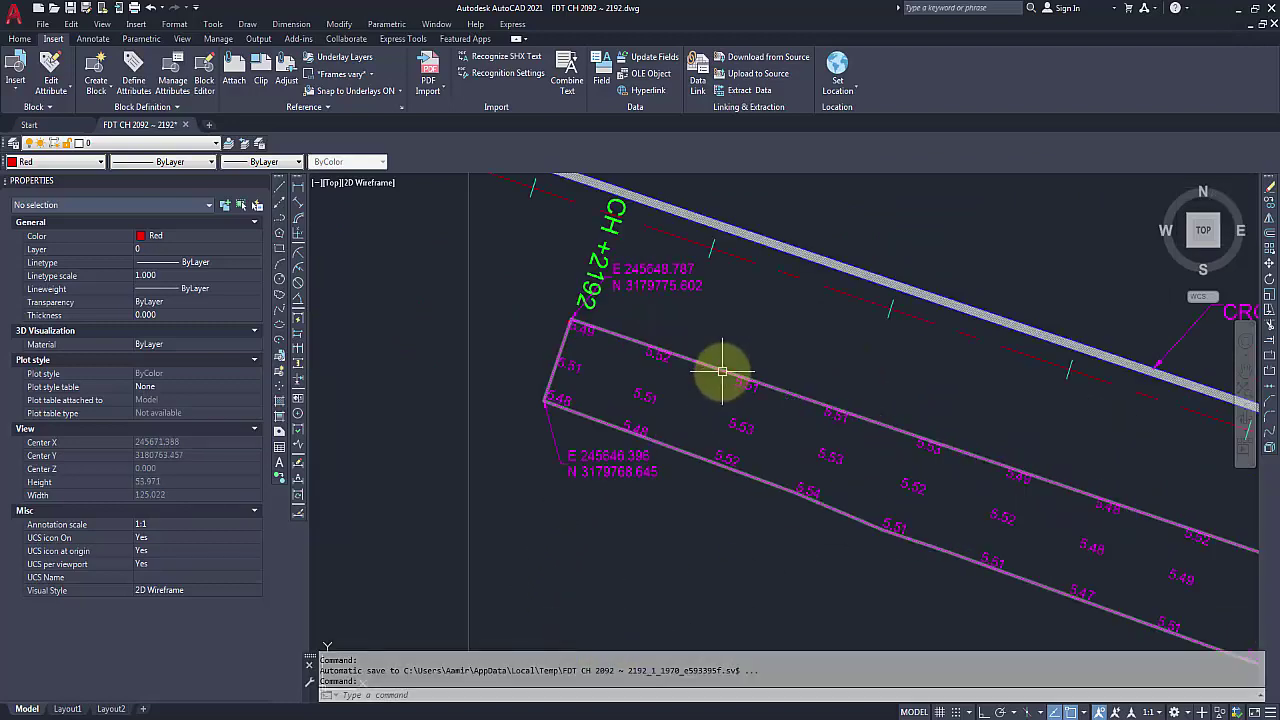
scroll(618, 378, "down", 1)
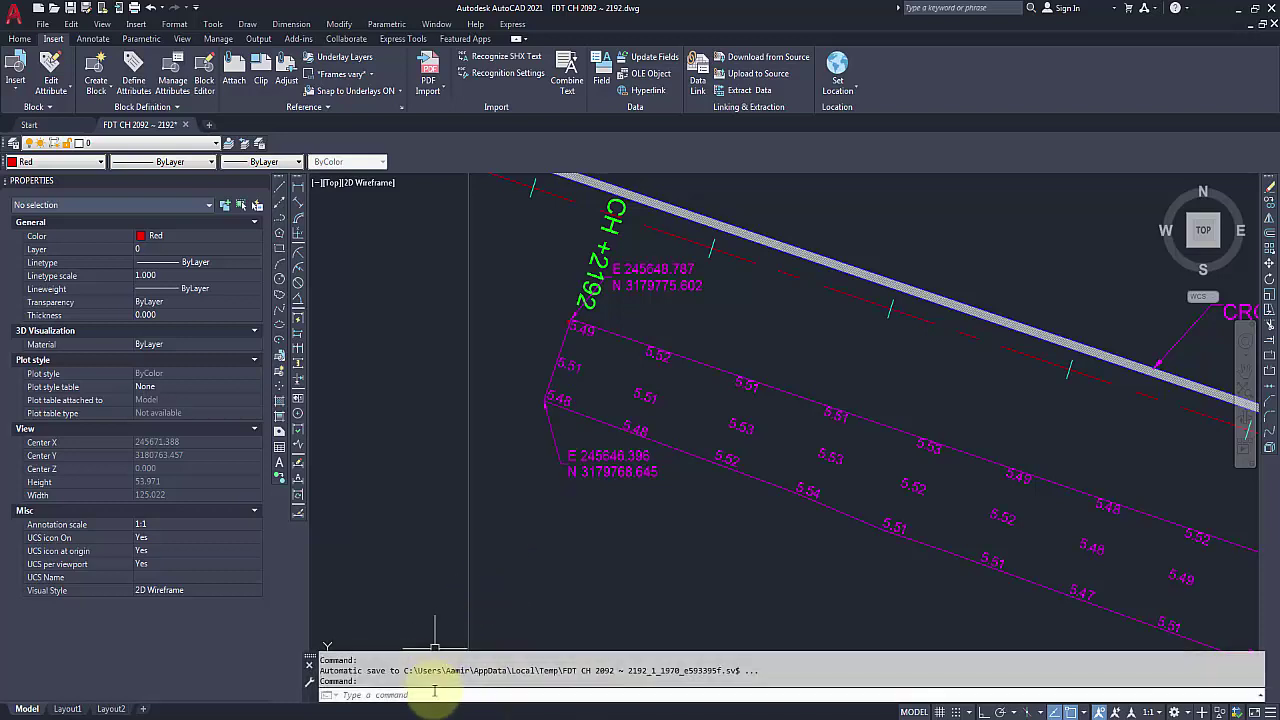
mouse_move(185, 712)
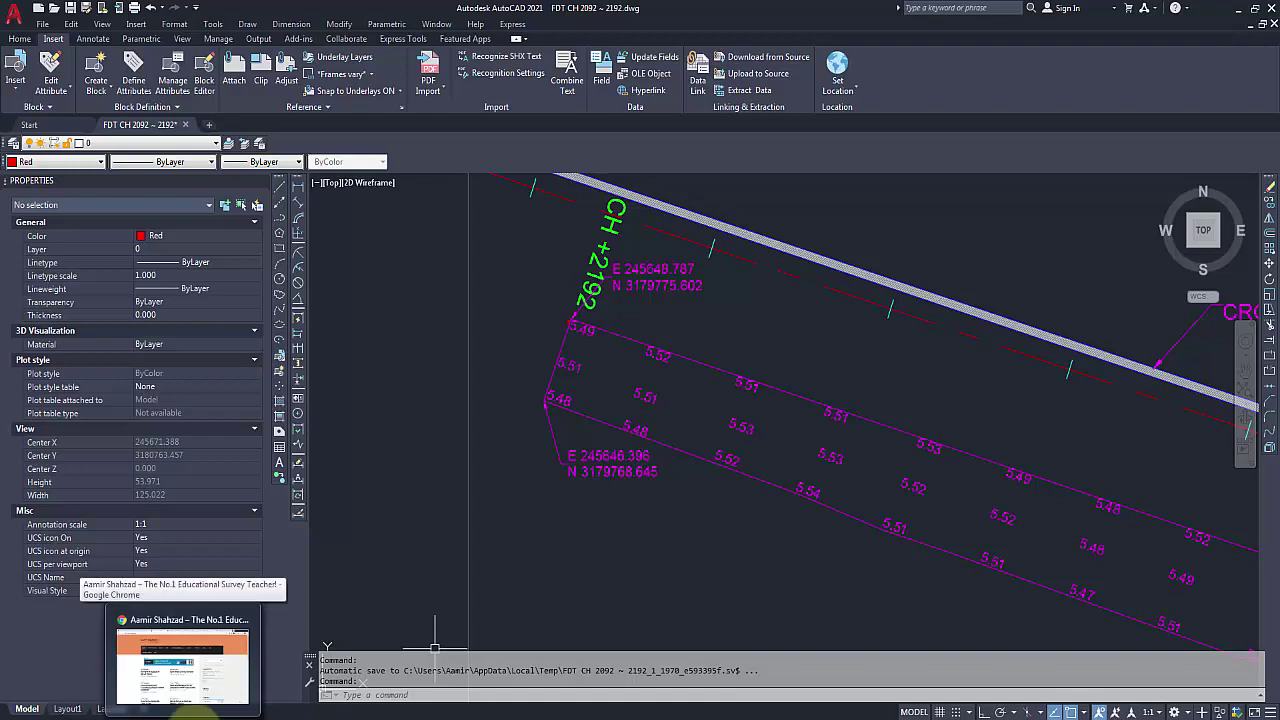
Step: Bring Chrome forward and play the Auto Cad Lisps video on loading Lisp applications
left_click(190, 700)
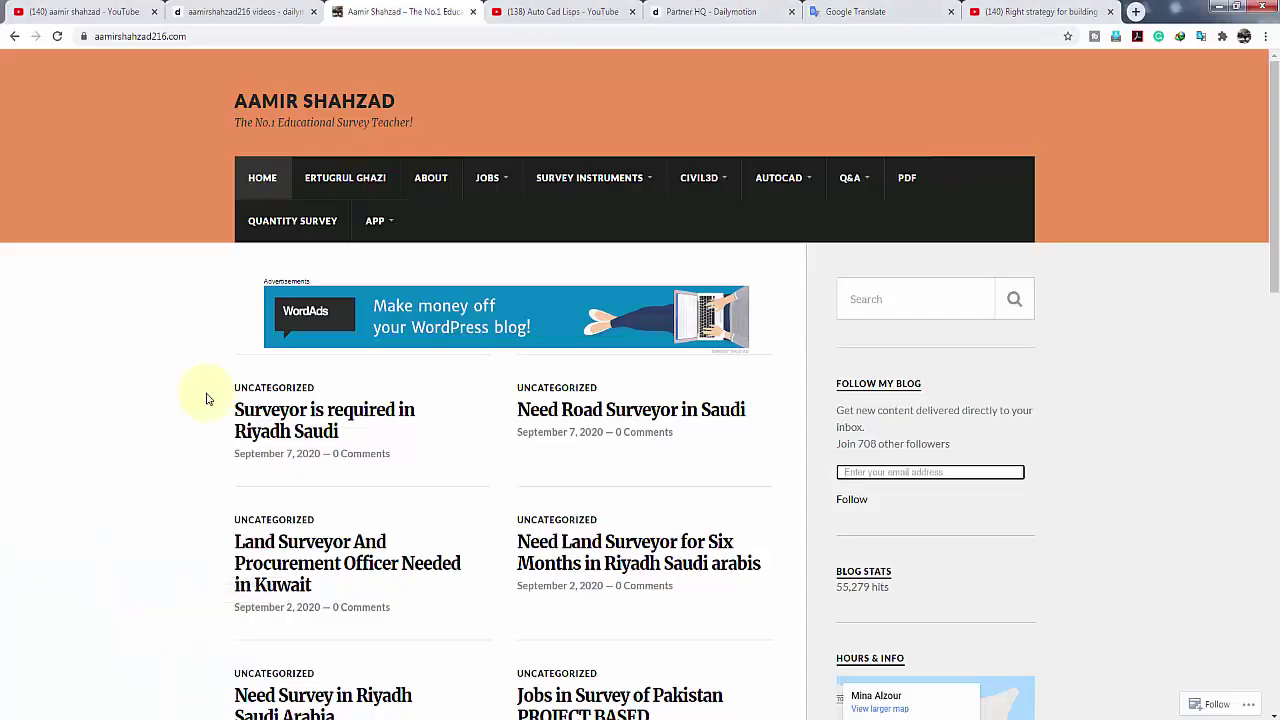
left_click(562, 10)
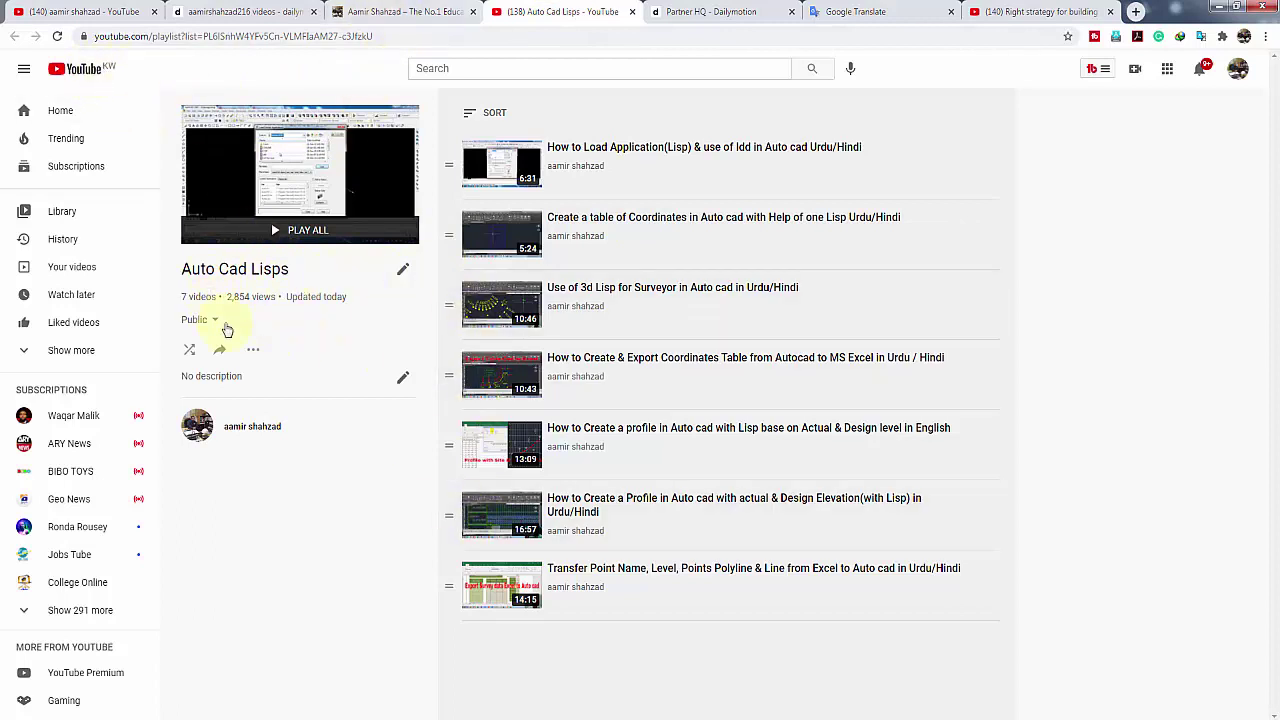
left_click(316, 174)
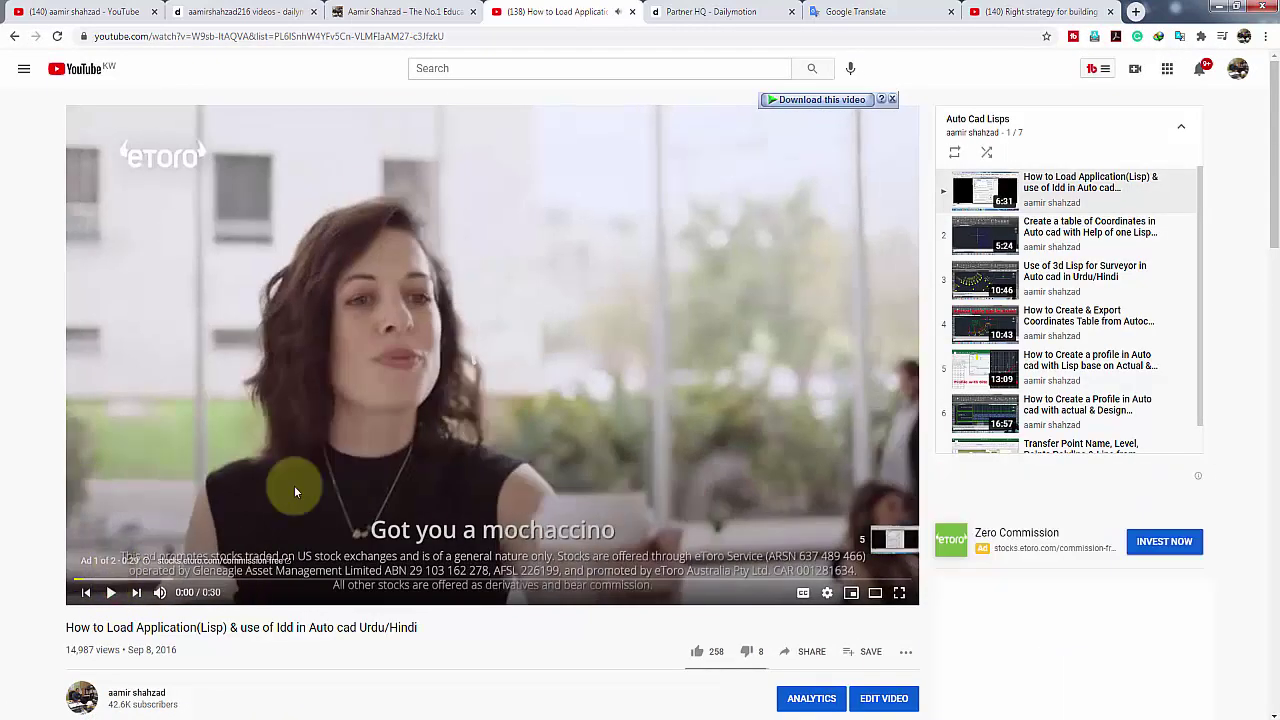
Step: Expand the video description to reveal the Lisp download links, then minimize Chrome
scroll(294, 485, "down", 3)
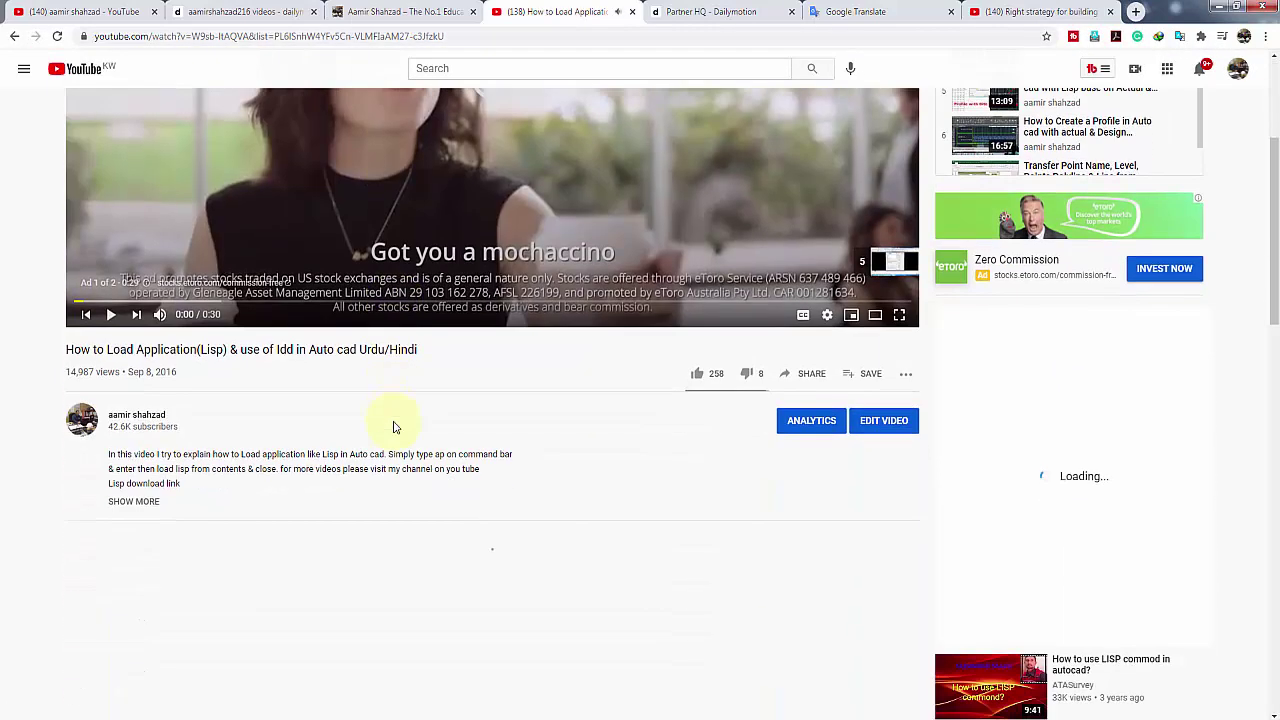
left_click(125, 501)
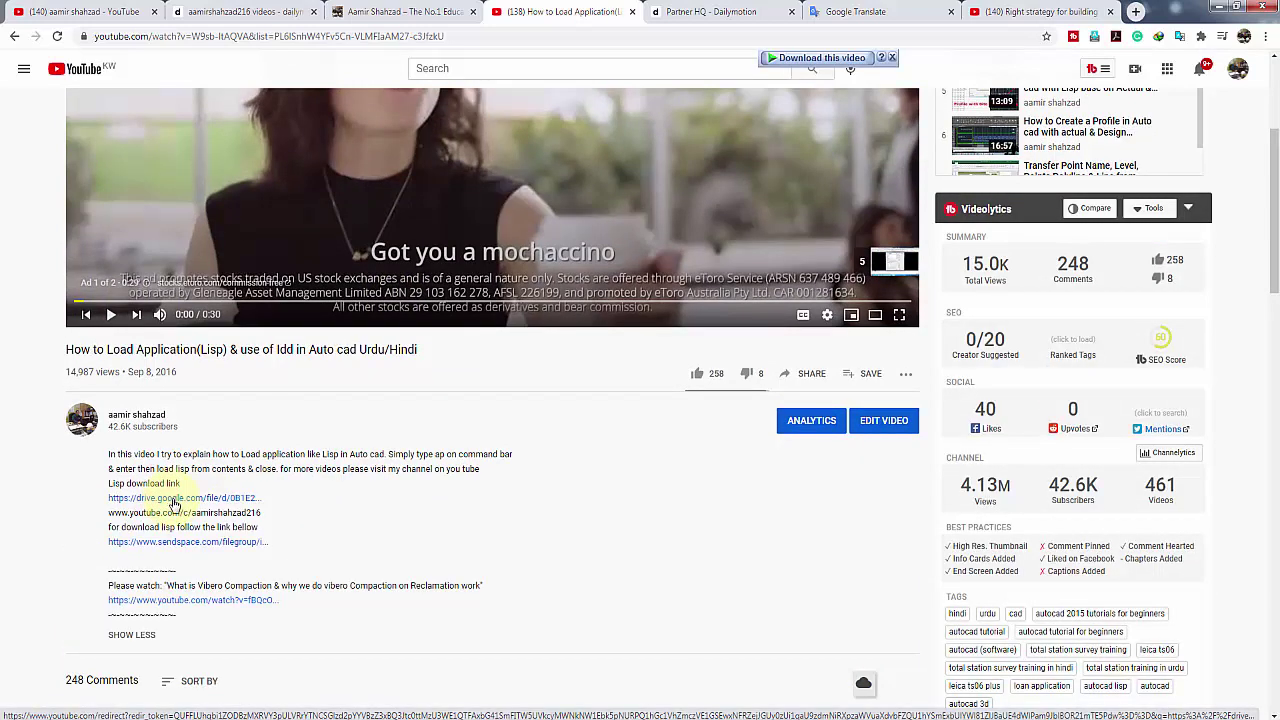
left_click(1219, 8)
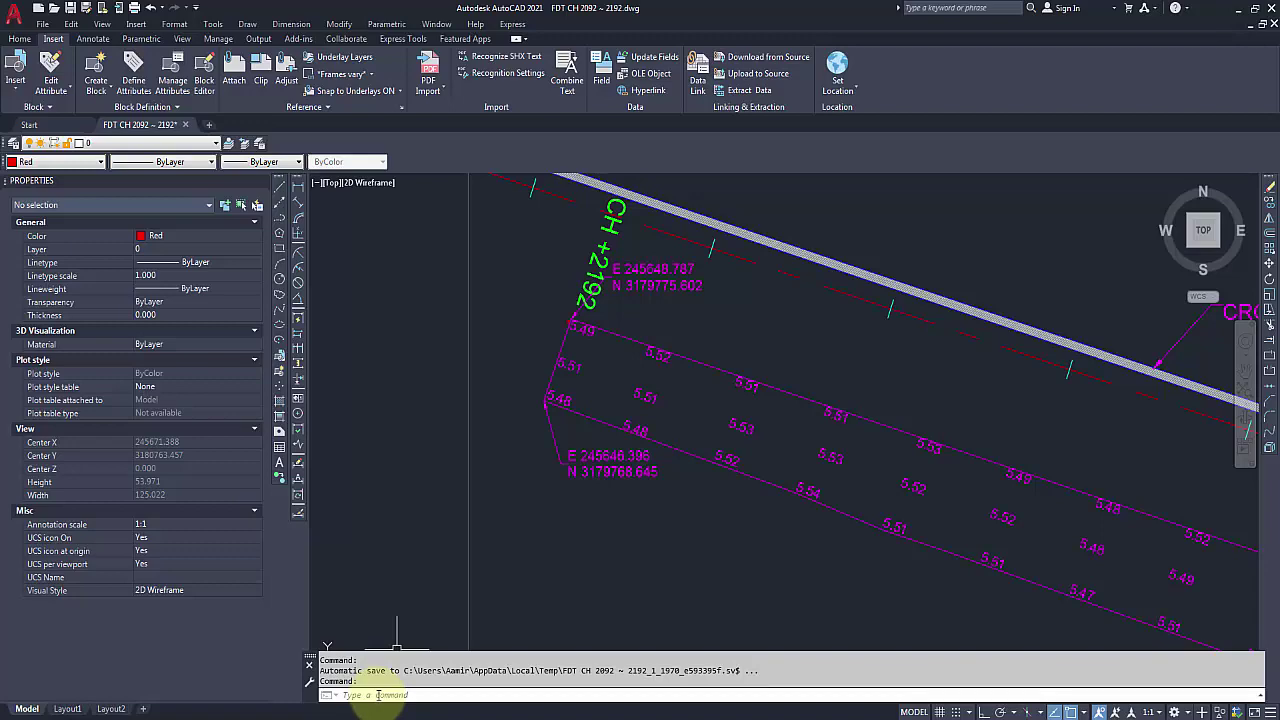
type("ap")
key("Return")
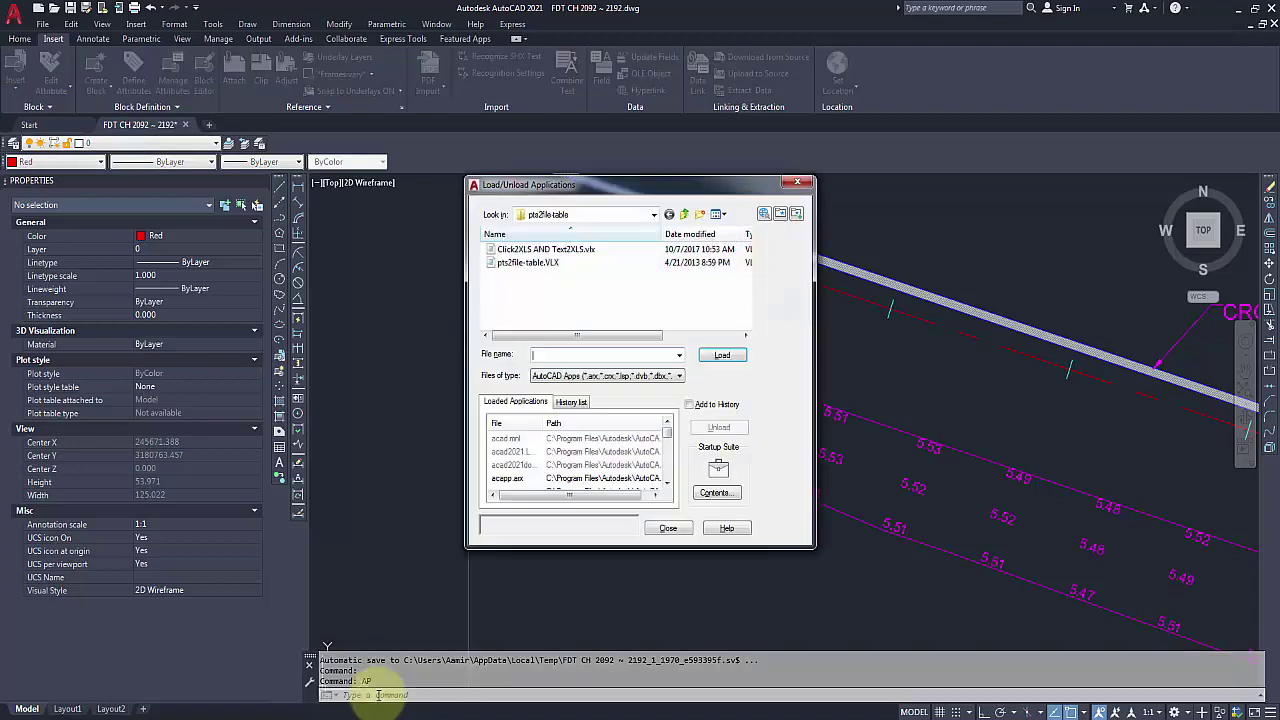
left_click(627, 215)
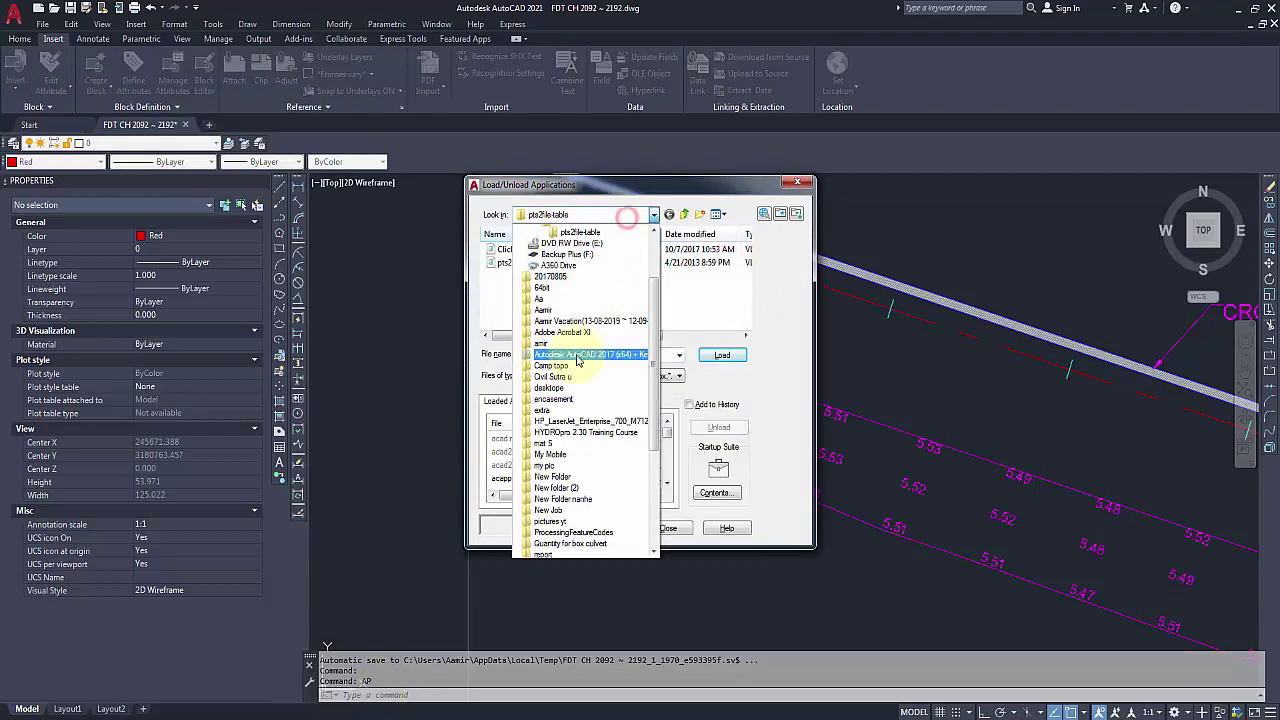
scroll(578, 360, "up", 3)
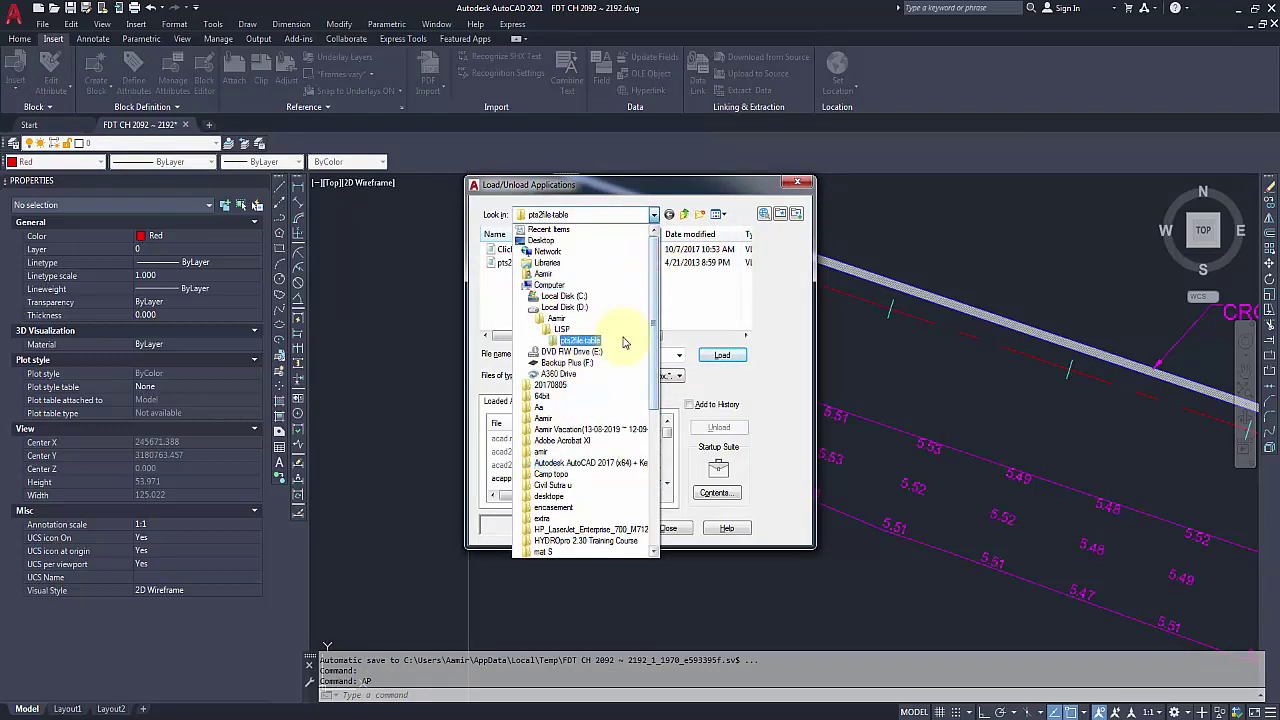
left_click(571, 329)
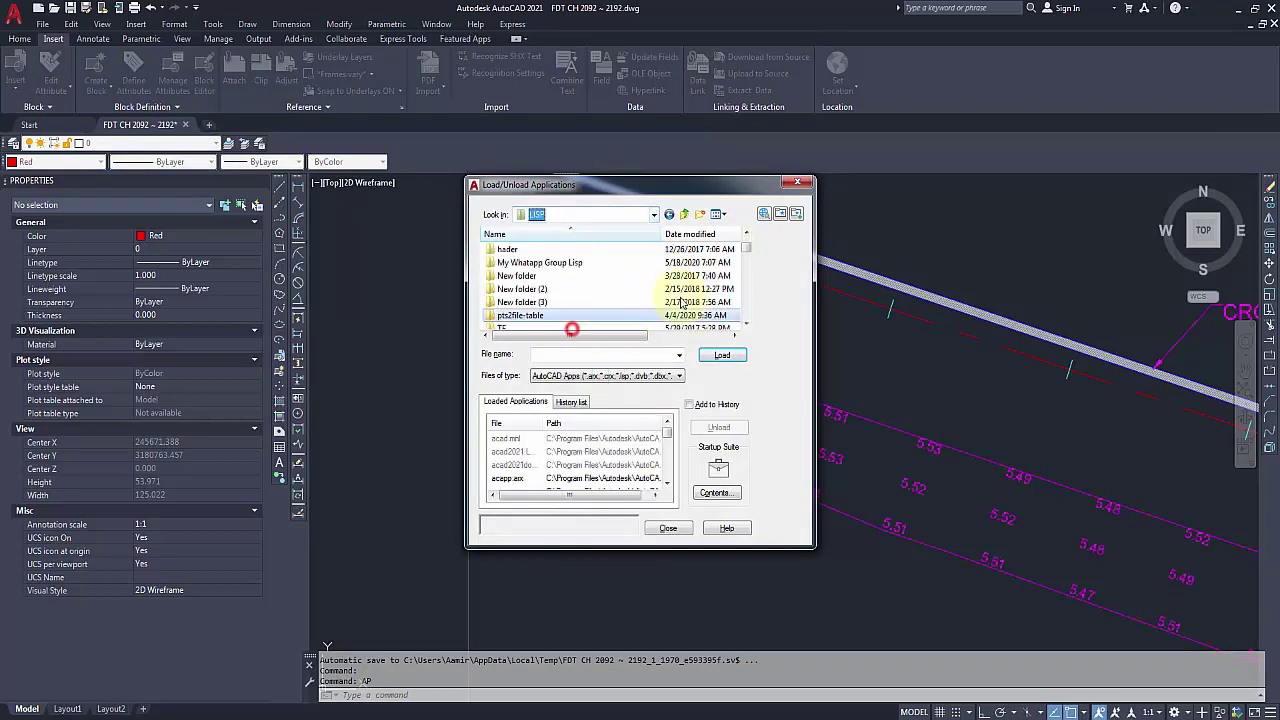
left_click(797, 181)
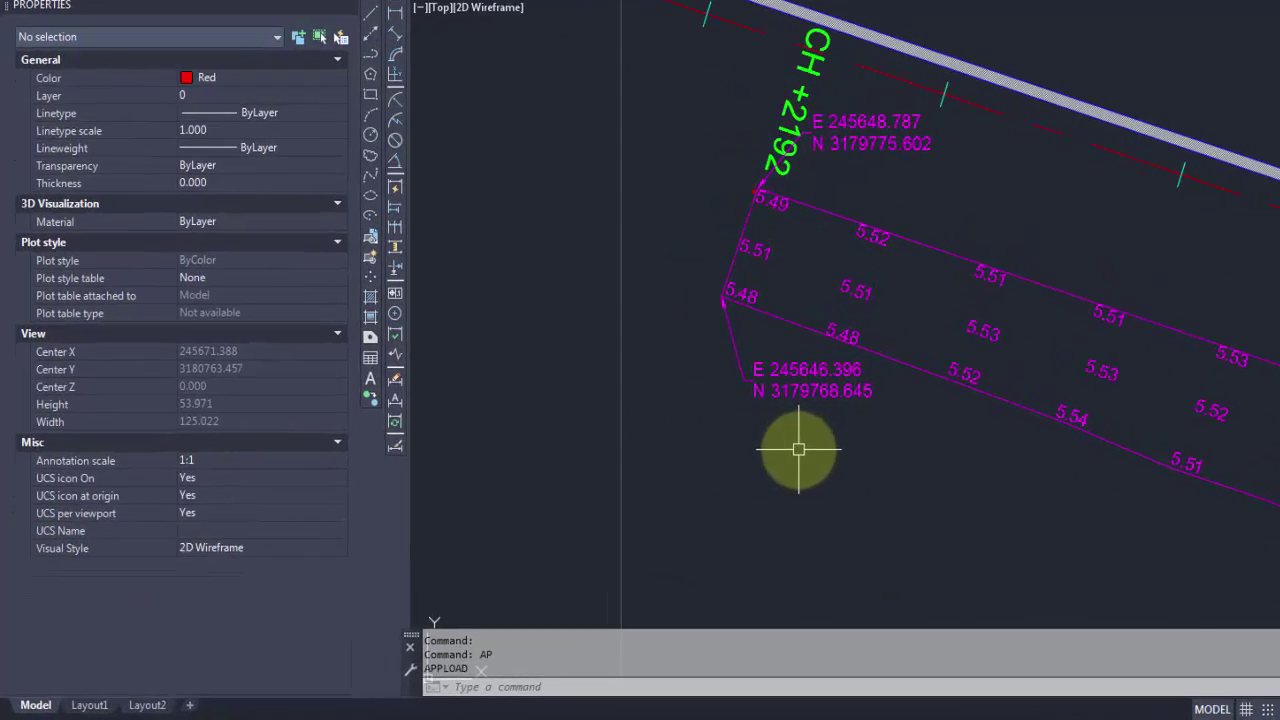
Step: Start CHT and pick the CH+2192 corner labels, including 5.51, 5.48 and 5.52
type("cht")
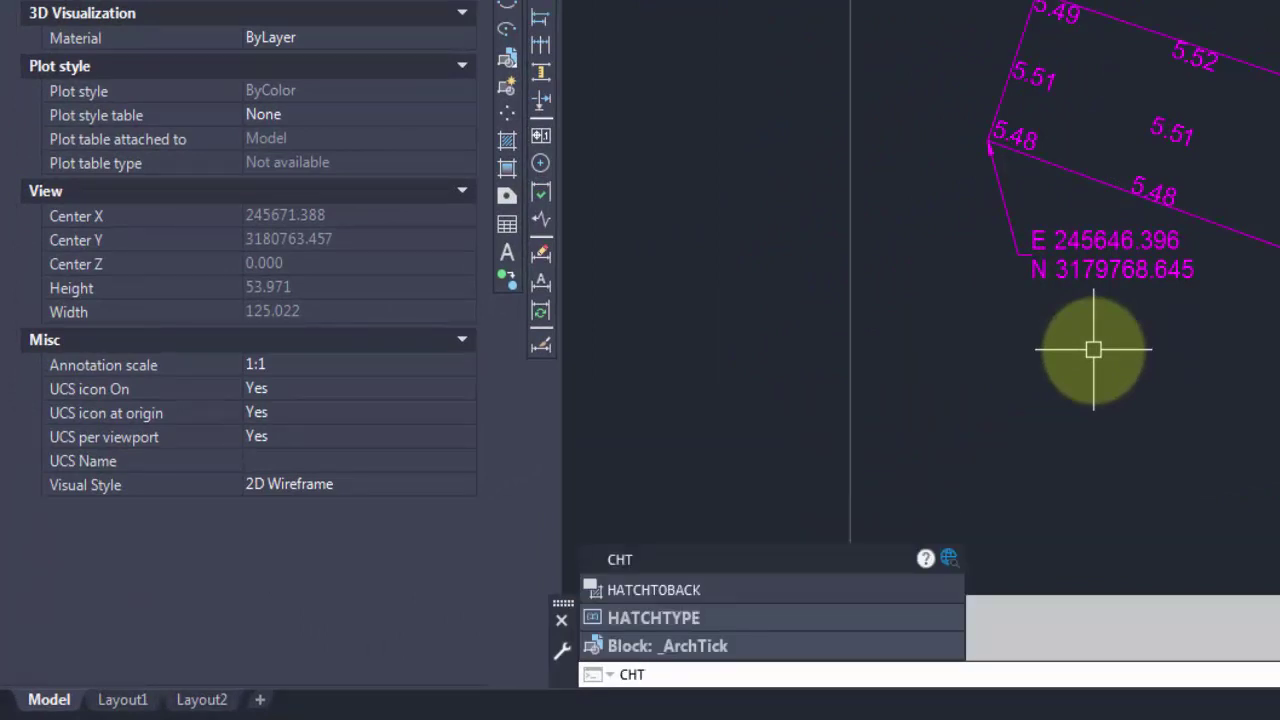
key("Return")
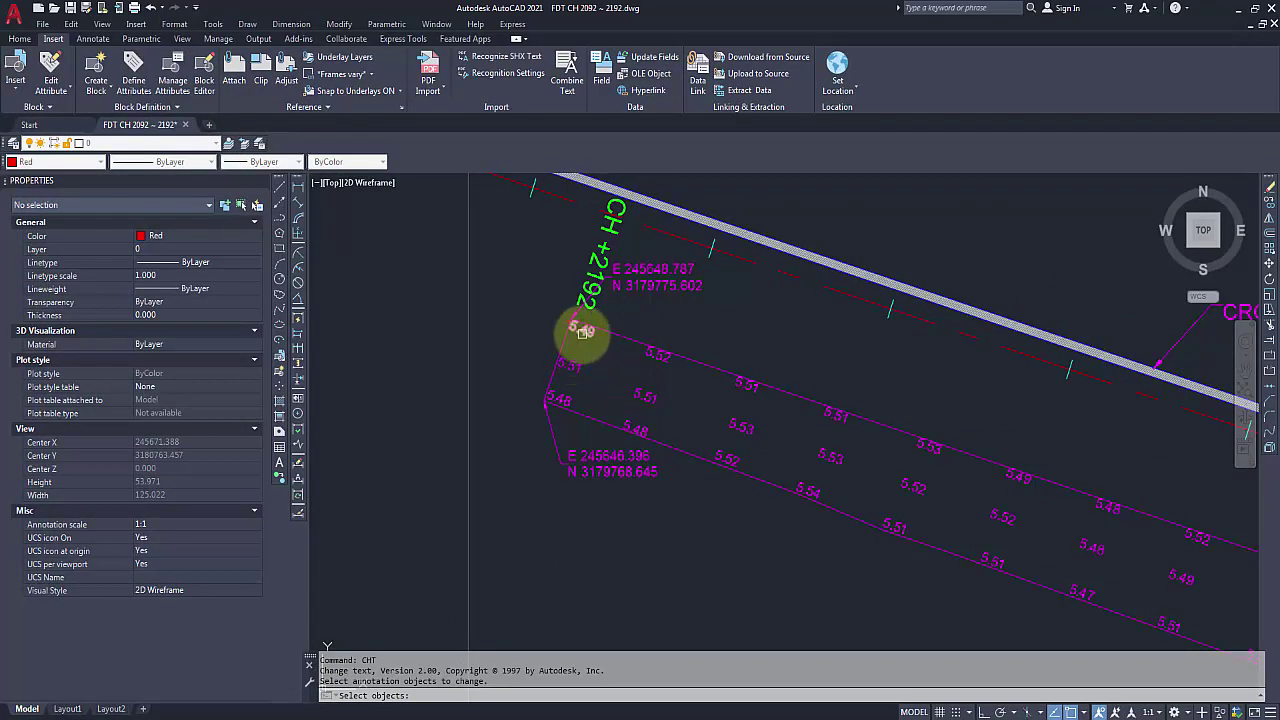
left_click(583, 332)
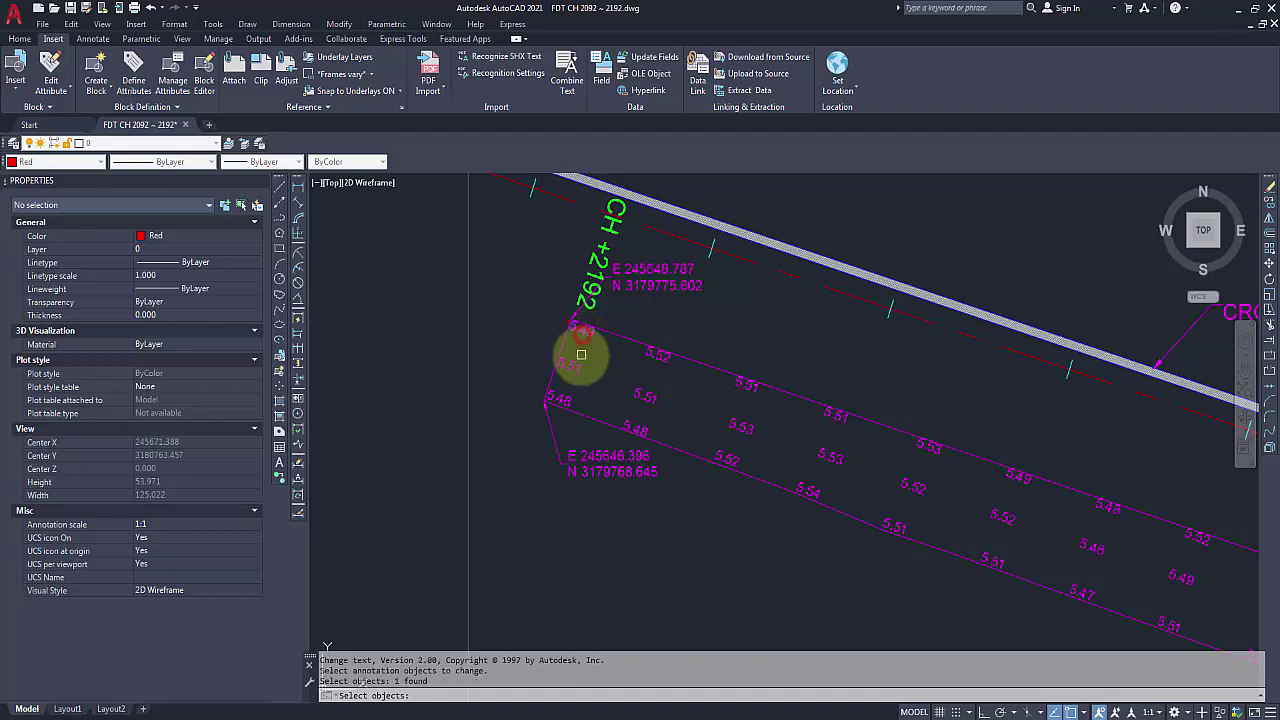
left_click(568, 366)
left_click(566, 396)
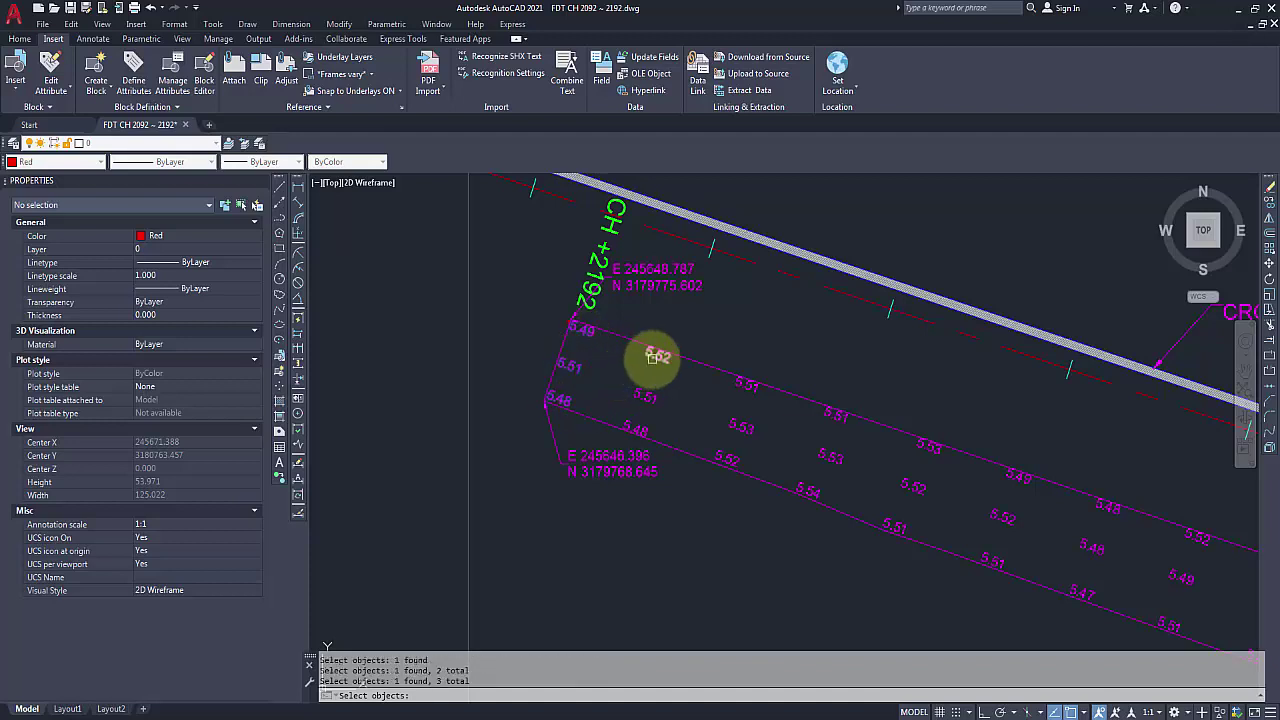
left_click(652, 358)
Step: Window-select the remaining labels near CH+2192 and CH+2092, then finish the 33-object selection
left_click(623, 321)
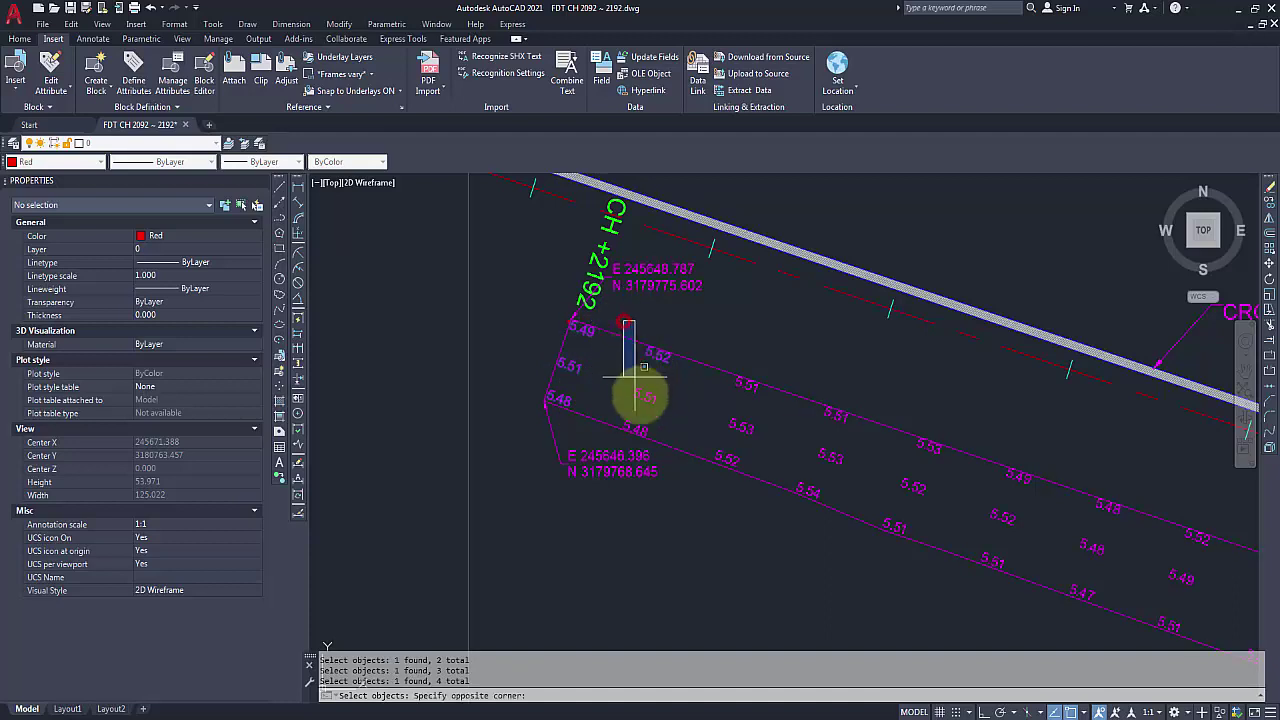
scroll(925, 505, "down", 4)
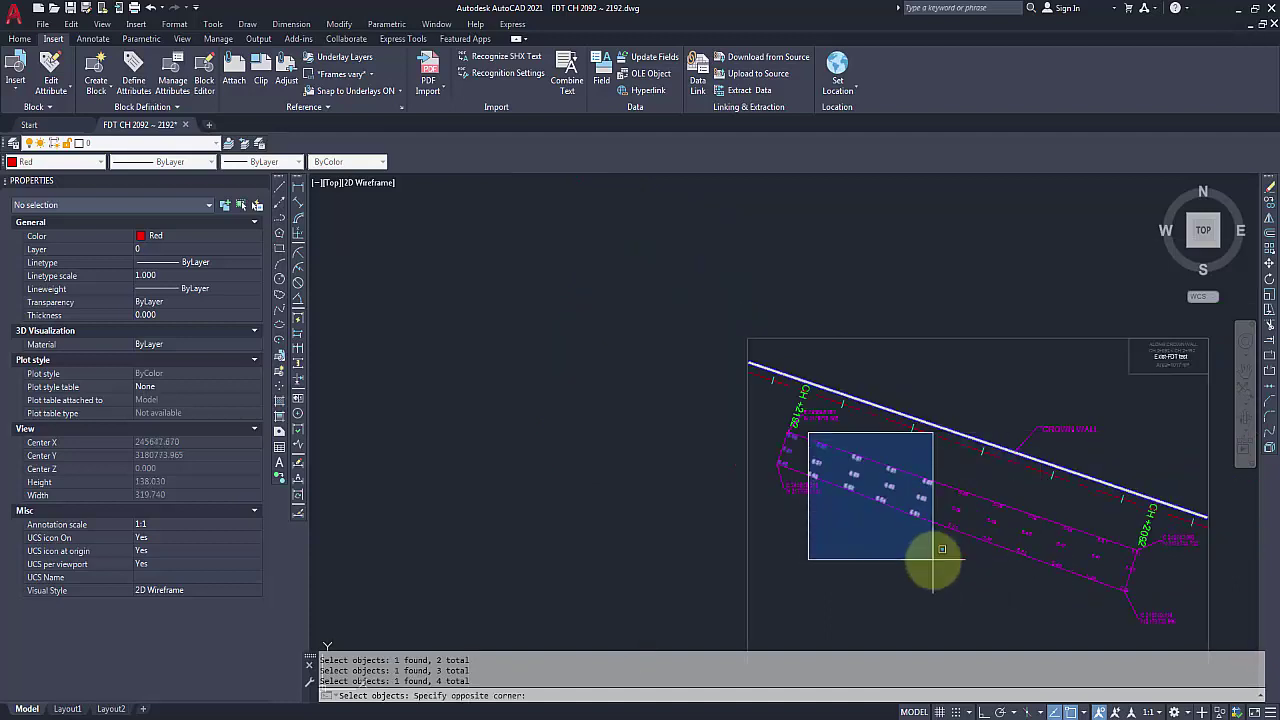
left_click(1066, 594)
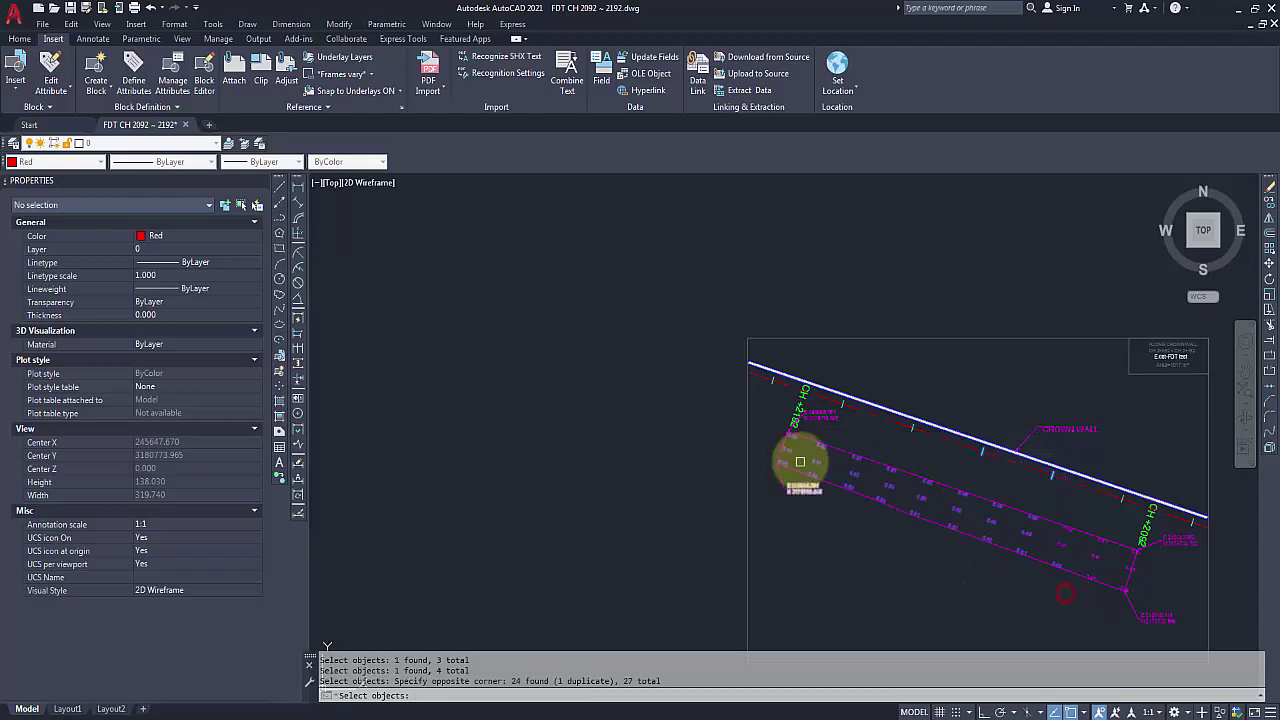
scroll(799, 456, "up", 2)
scroll(799, 456, "down", 4)
scroll(880, 490, "up", 2)
scroll(790, 394, "up", 2)
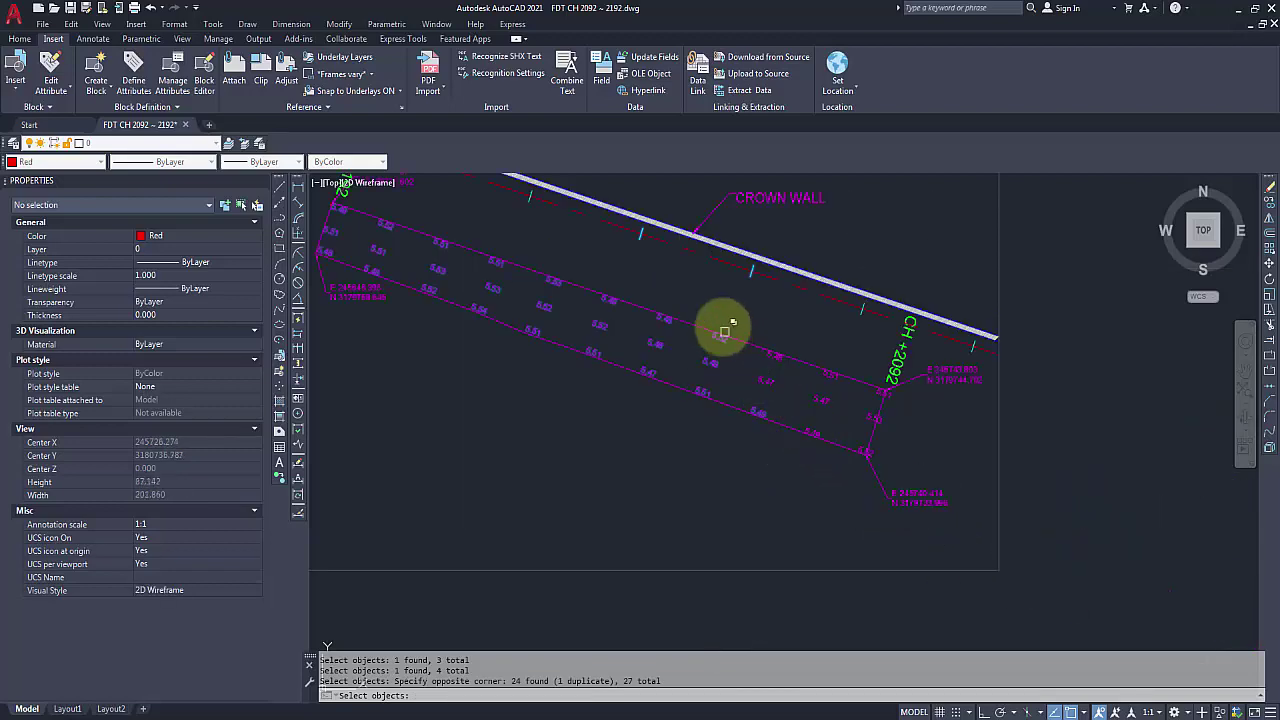
left_click(703, 311)
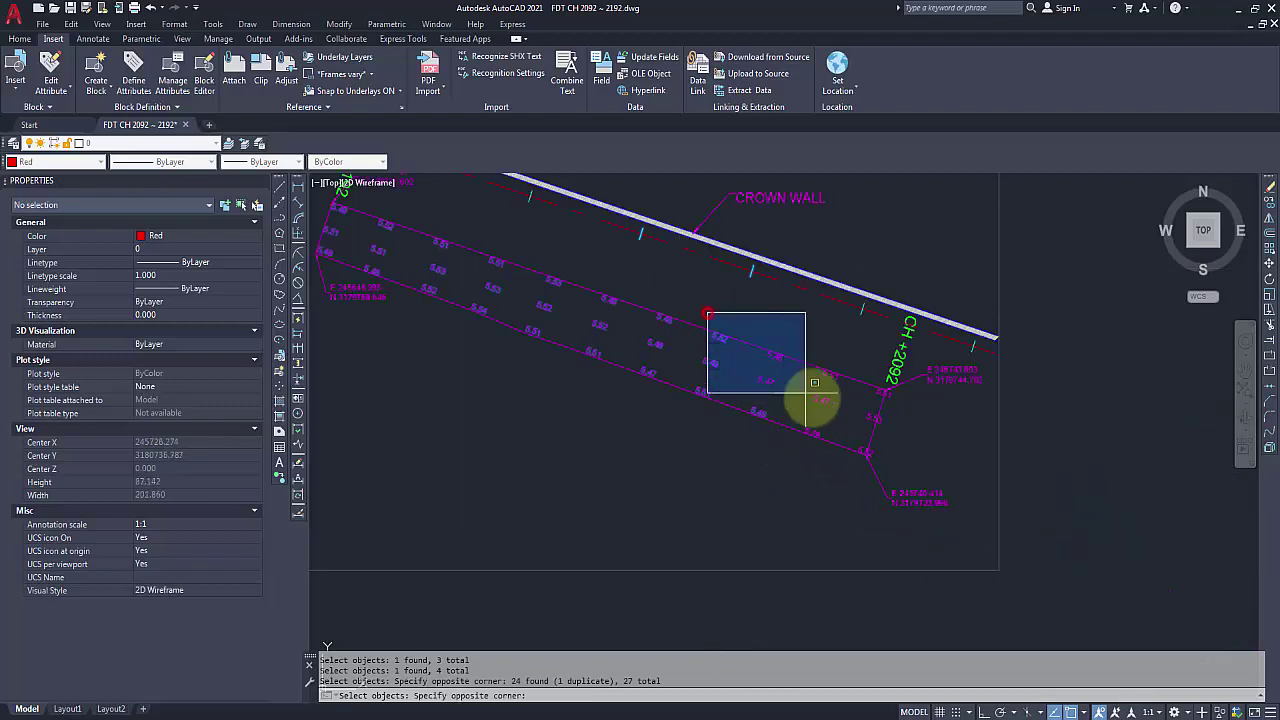
left_click(901, 480)
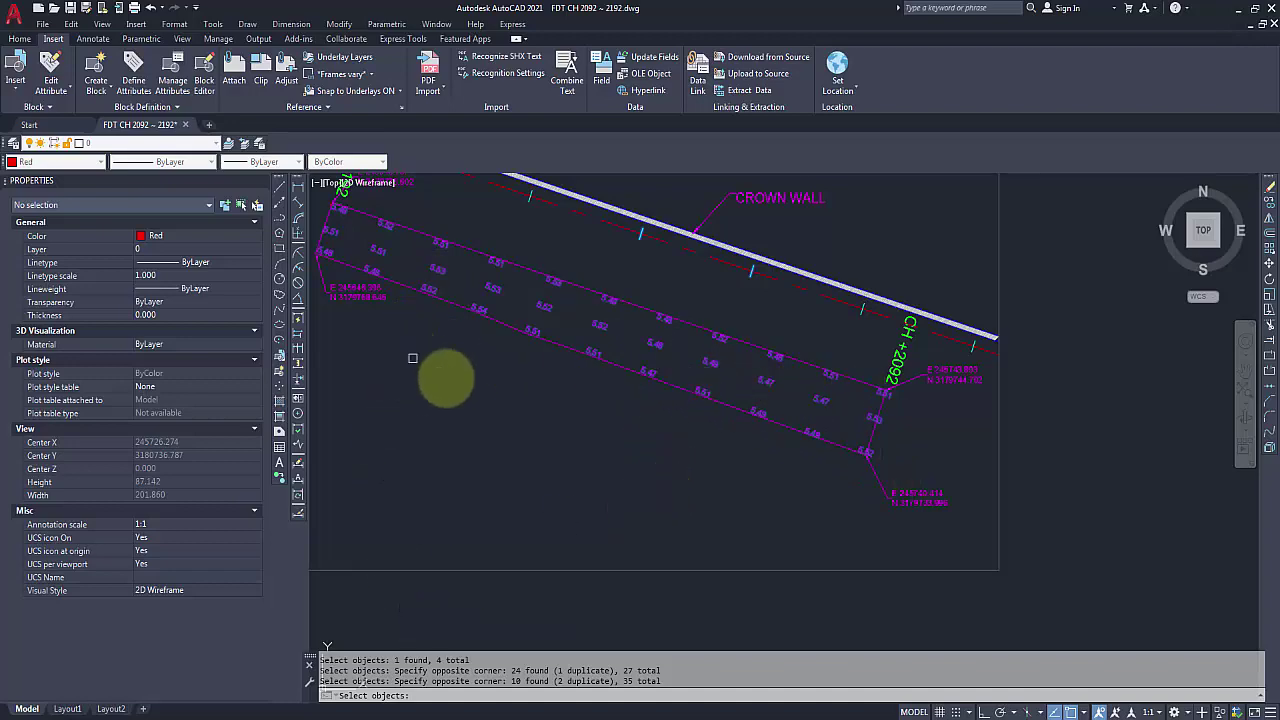
middle_click_drag(443, 371, 731, 403)
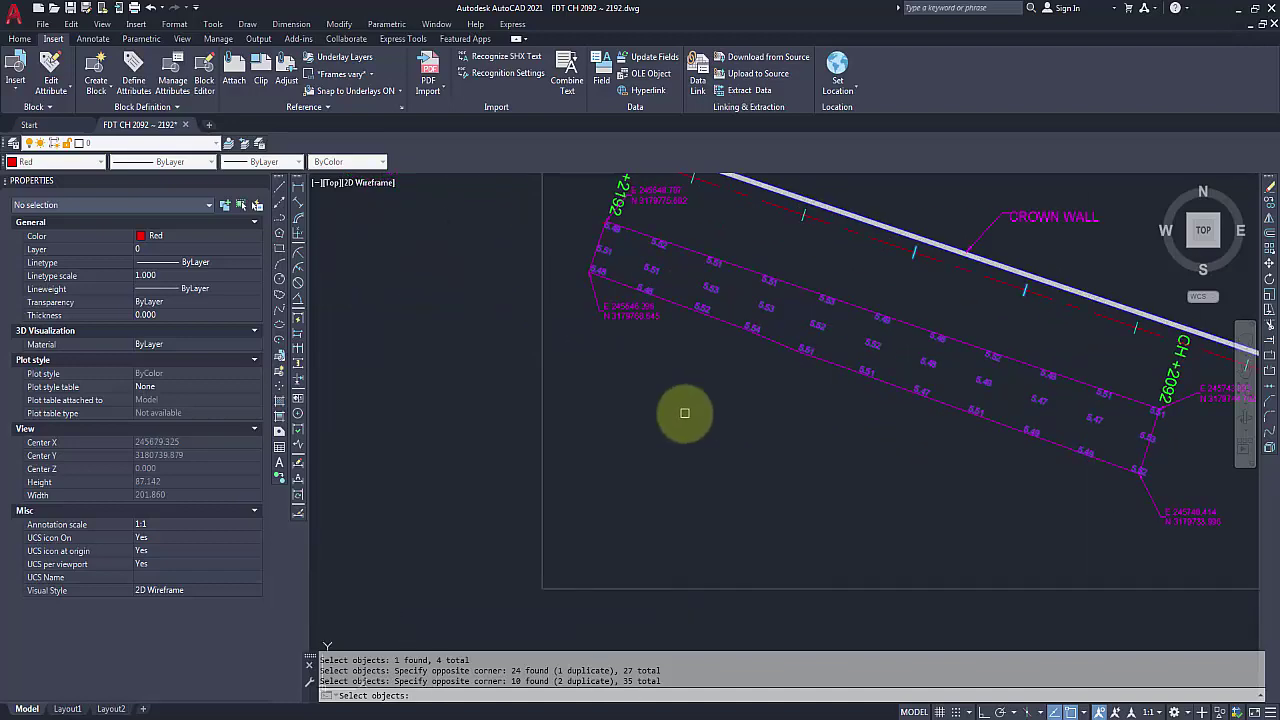
key("Return")
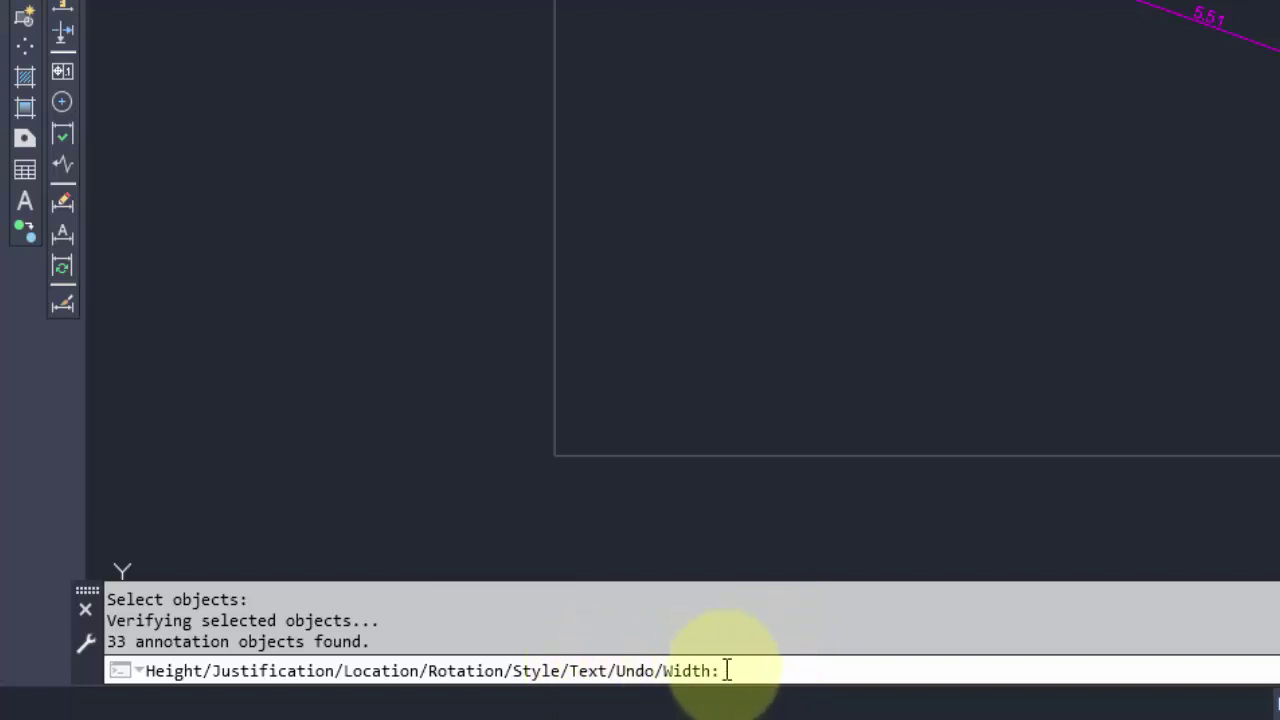
Step: Choose Text and Retype so each label is retyped individually from 5.49, then switch to Excel
type("t")
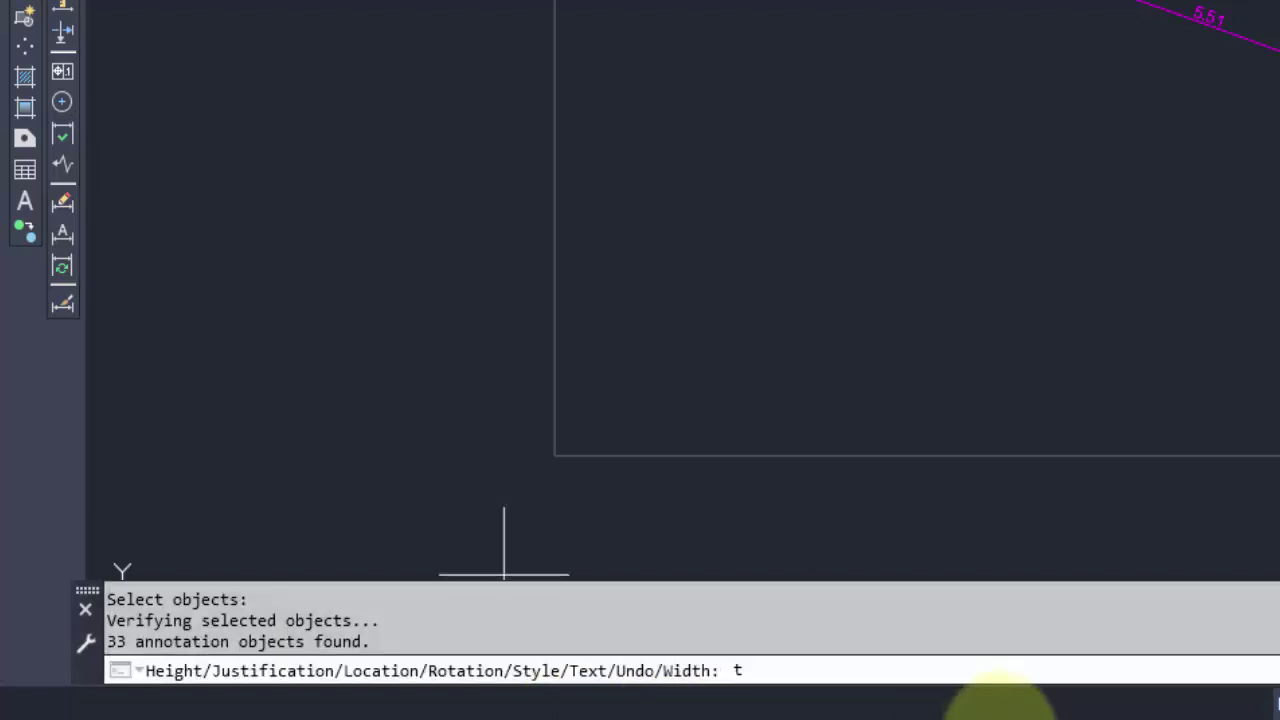
key("Return")
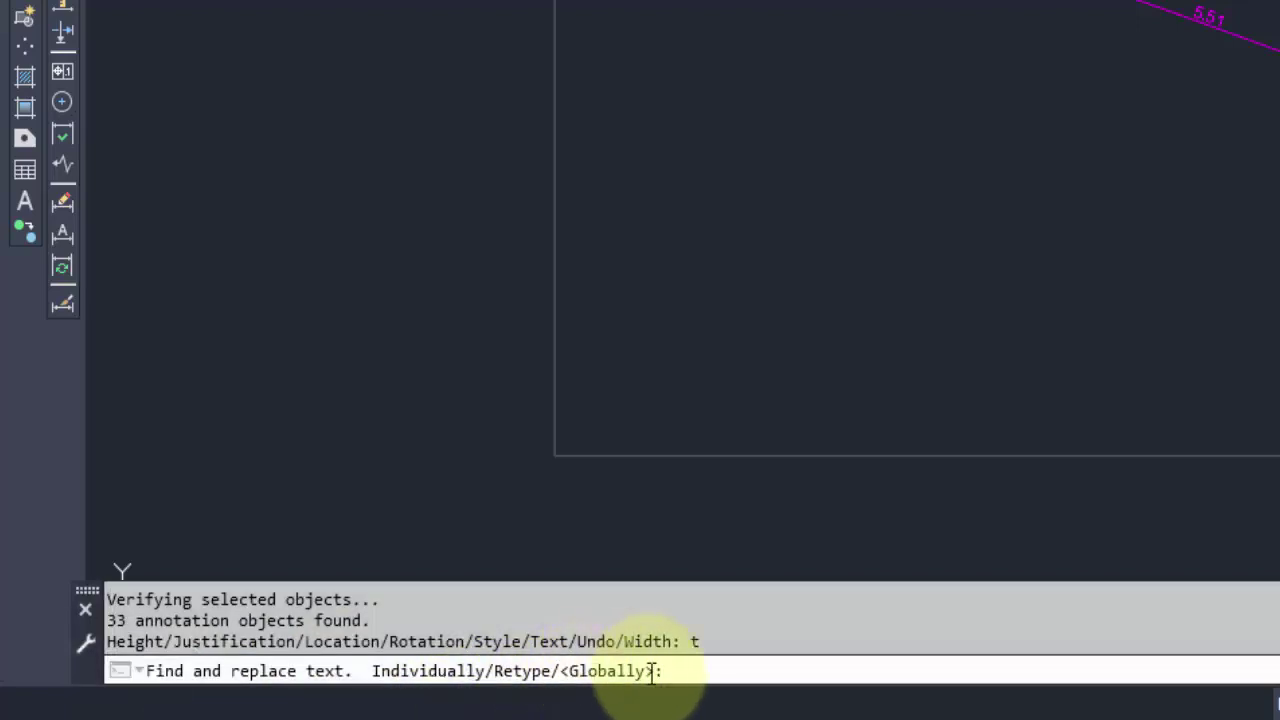
type("r")
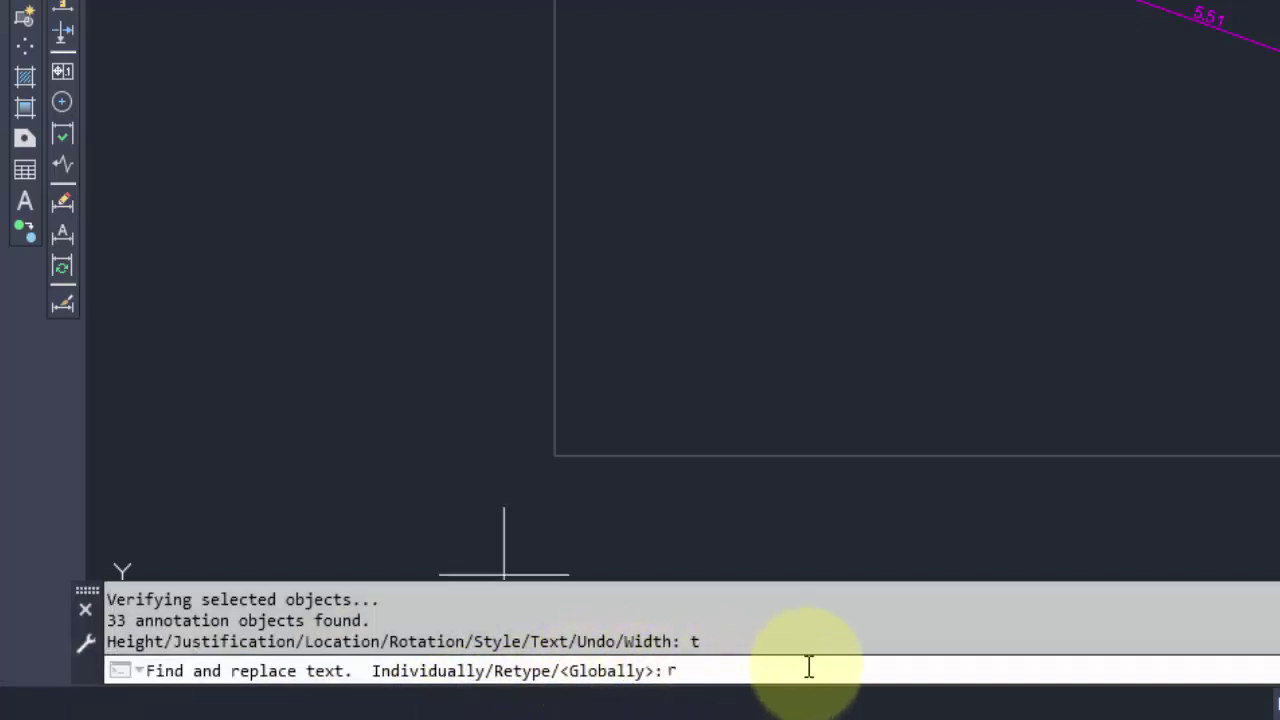
key("Return")
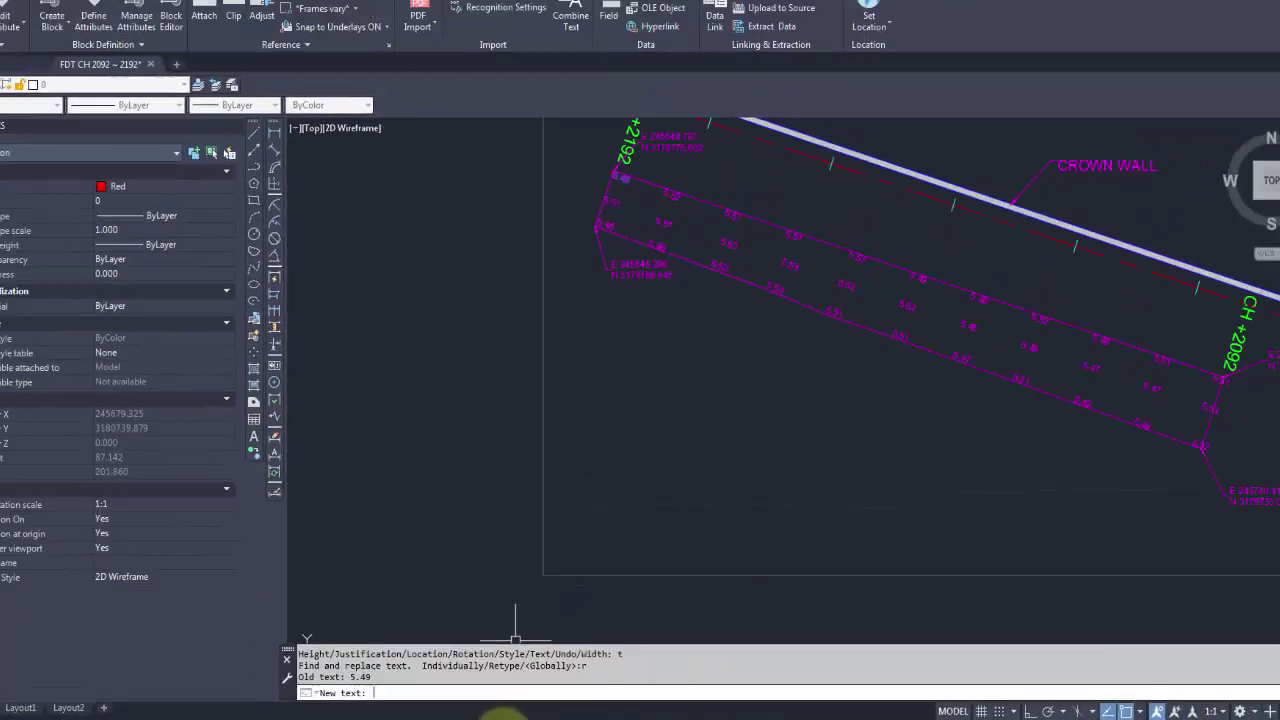
scroll(660, 234, "up", 5)
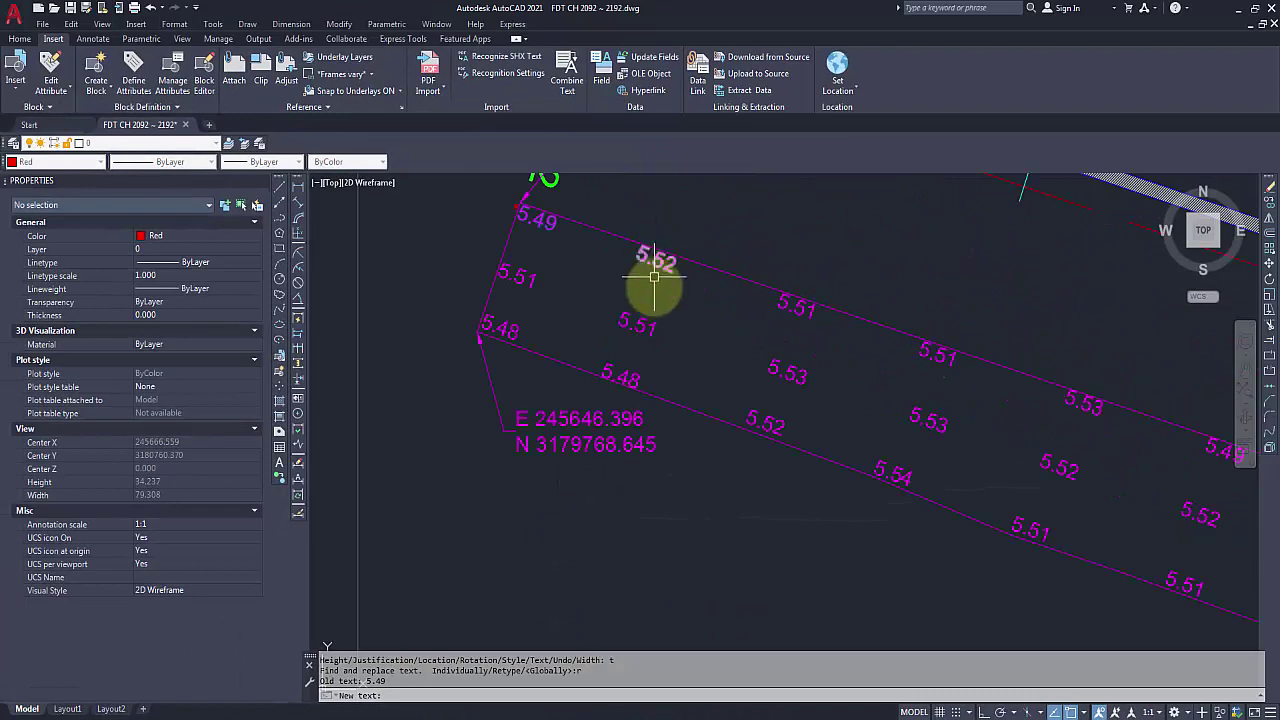
scroll(685, 271, "down", 4)
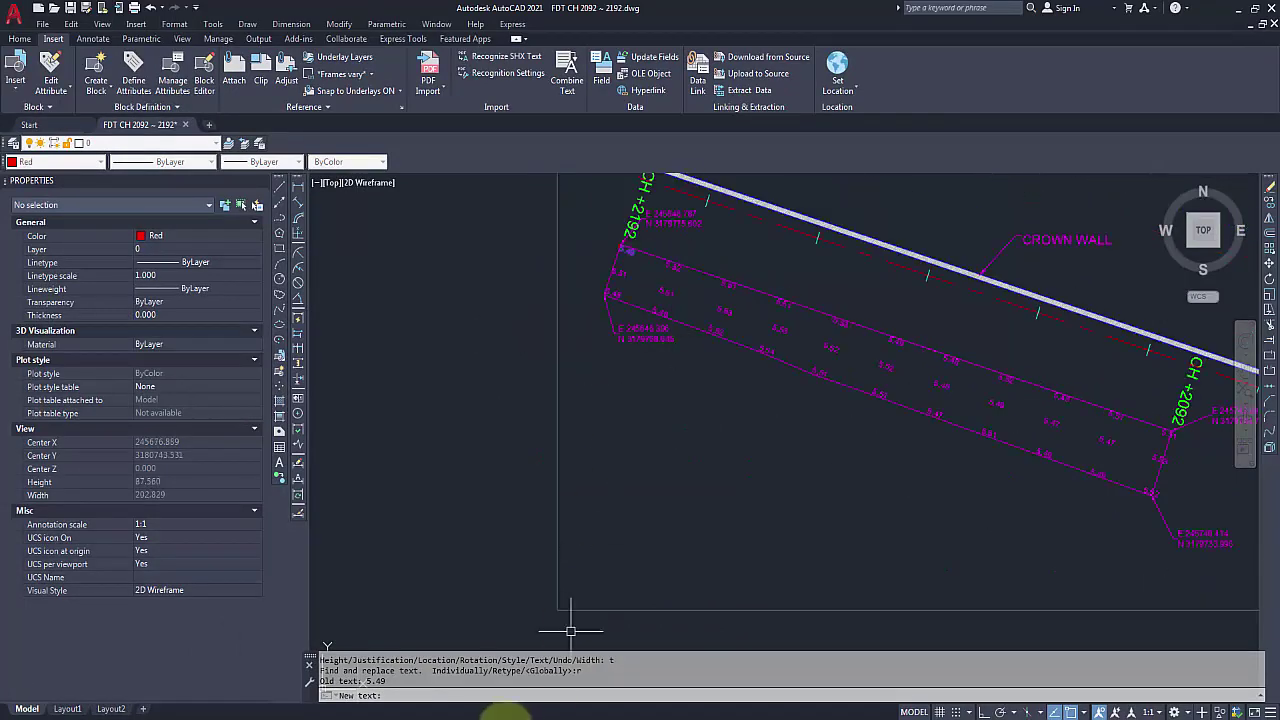
left_click(510, 712)
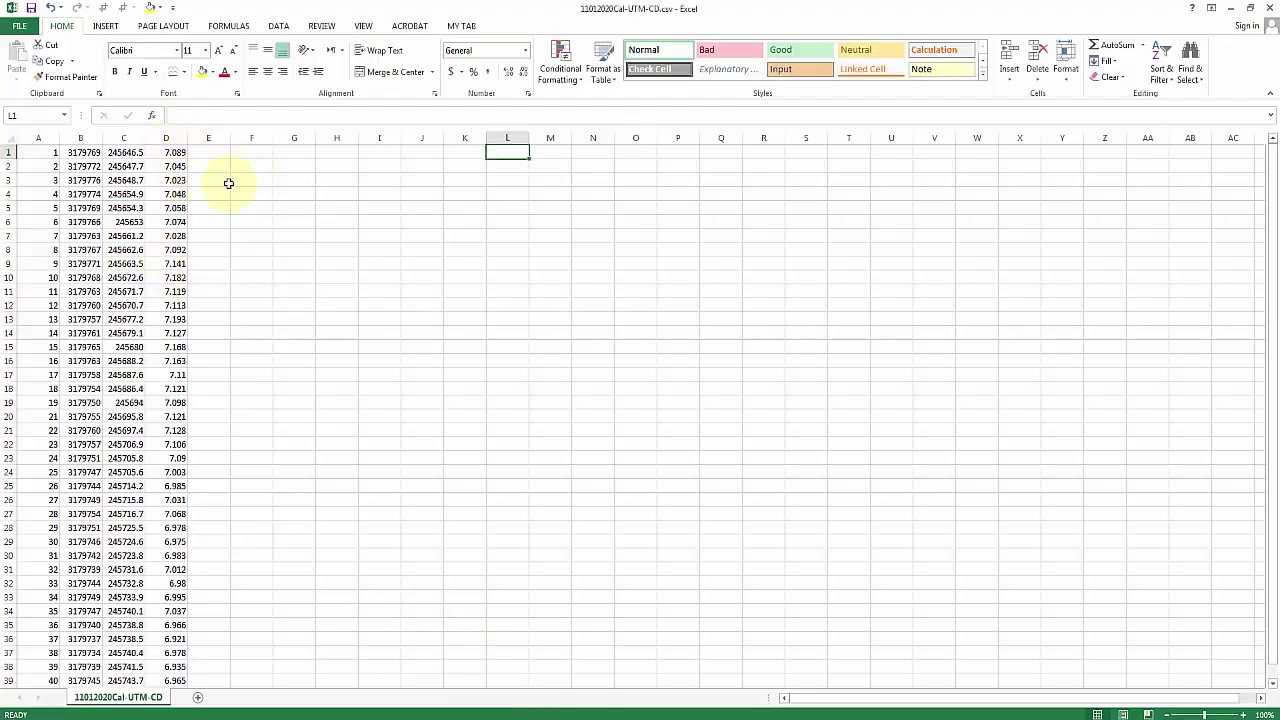
Step: Copy the level values in D1:D39 and return to AutoCAD
left_click_drag(175, 150, 175, 562)
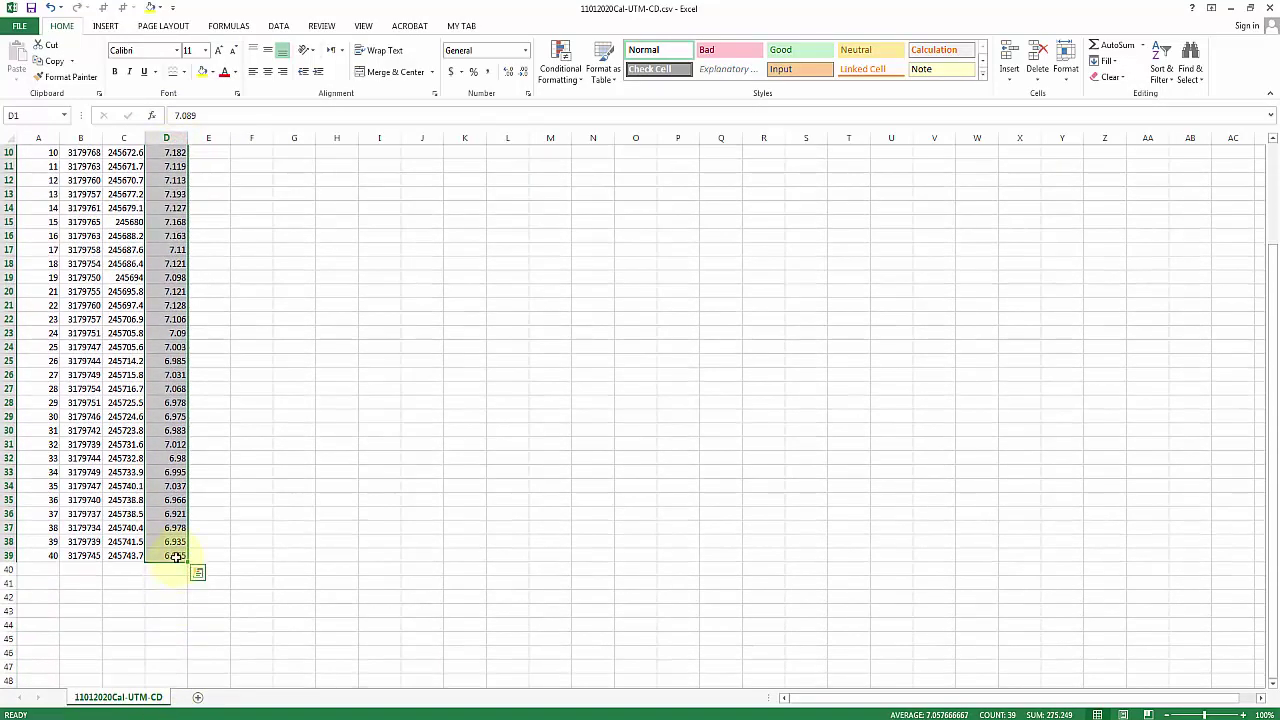
key("ctrl+c")
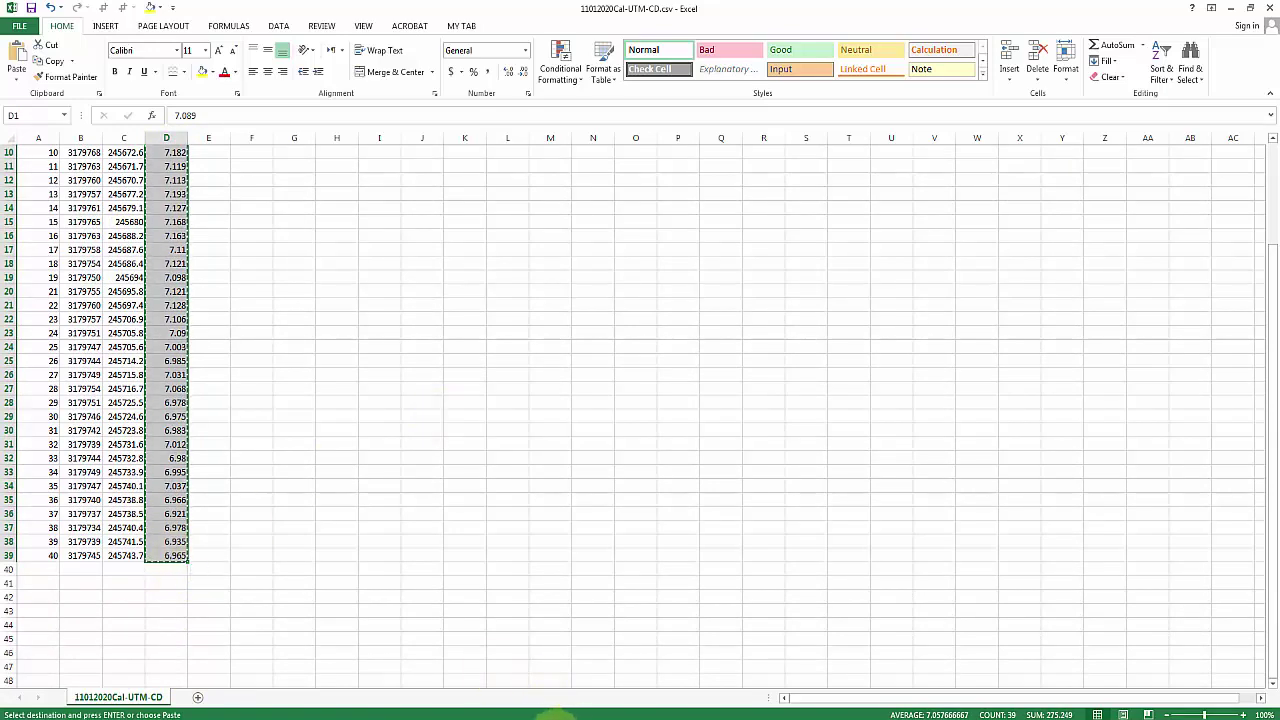
key("alt+Tab")
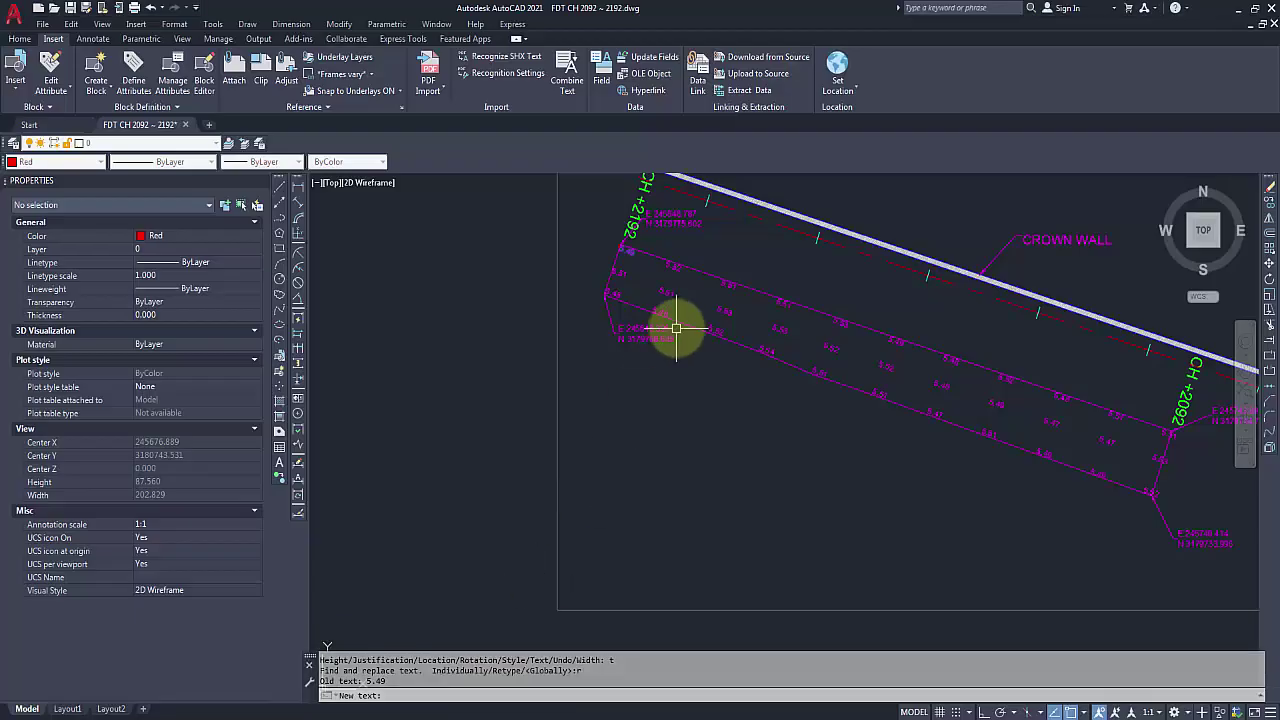
Step: Paste the copied Excel levels into the CHT prompt as the new label text, then end the command
right_click(401, 695)
left_click(445, 620)
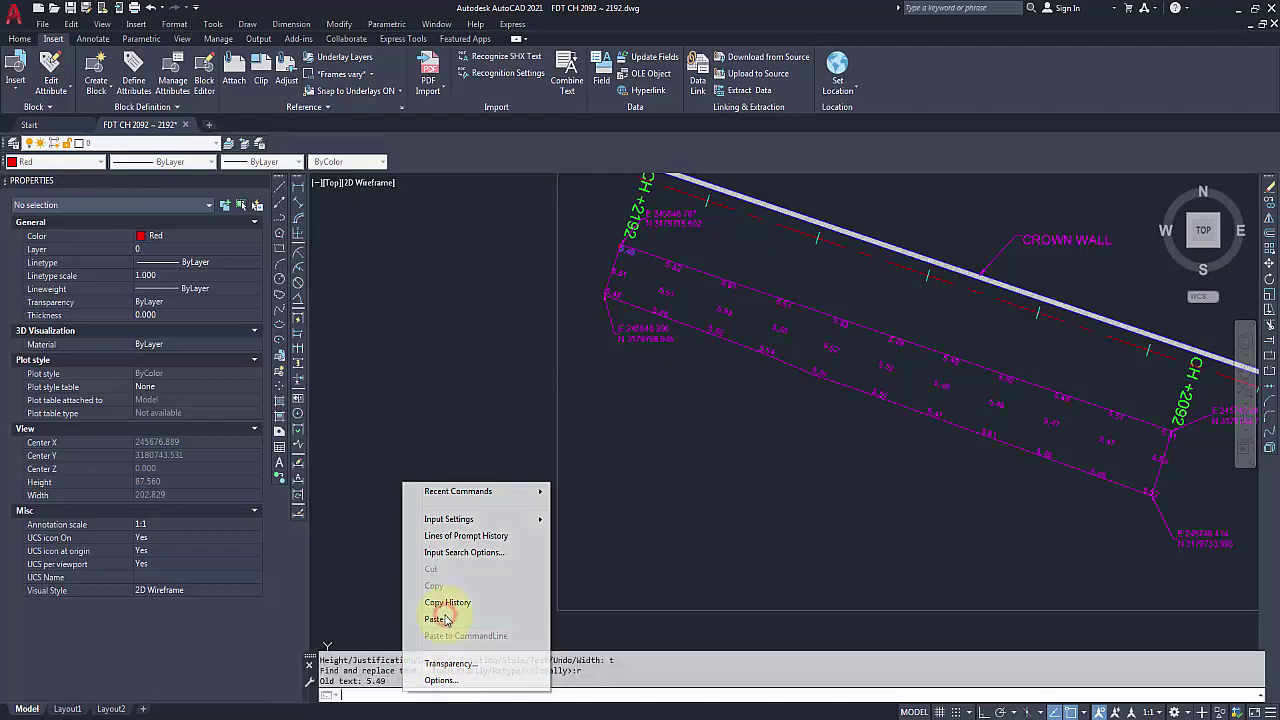
scroll(715, 245, "up", 4)
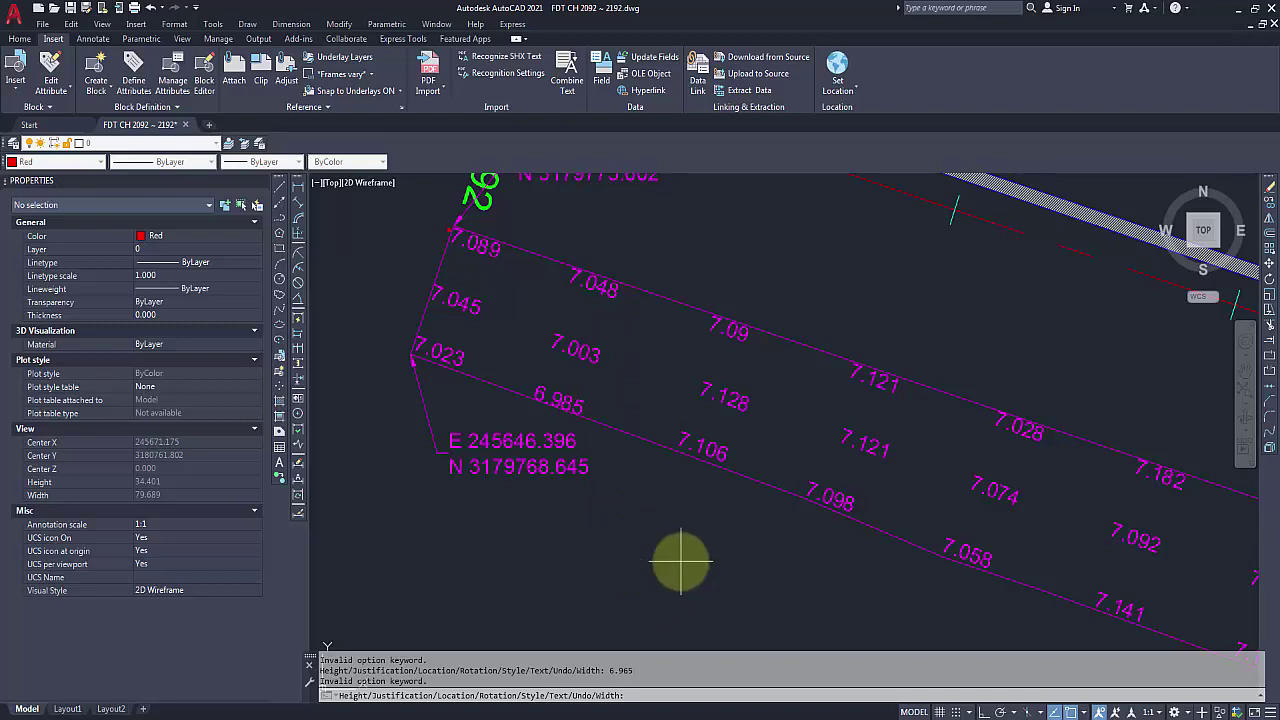
key("Escape")
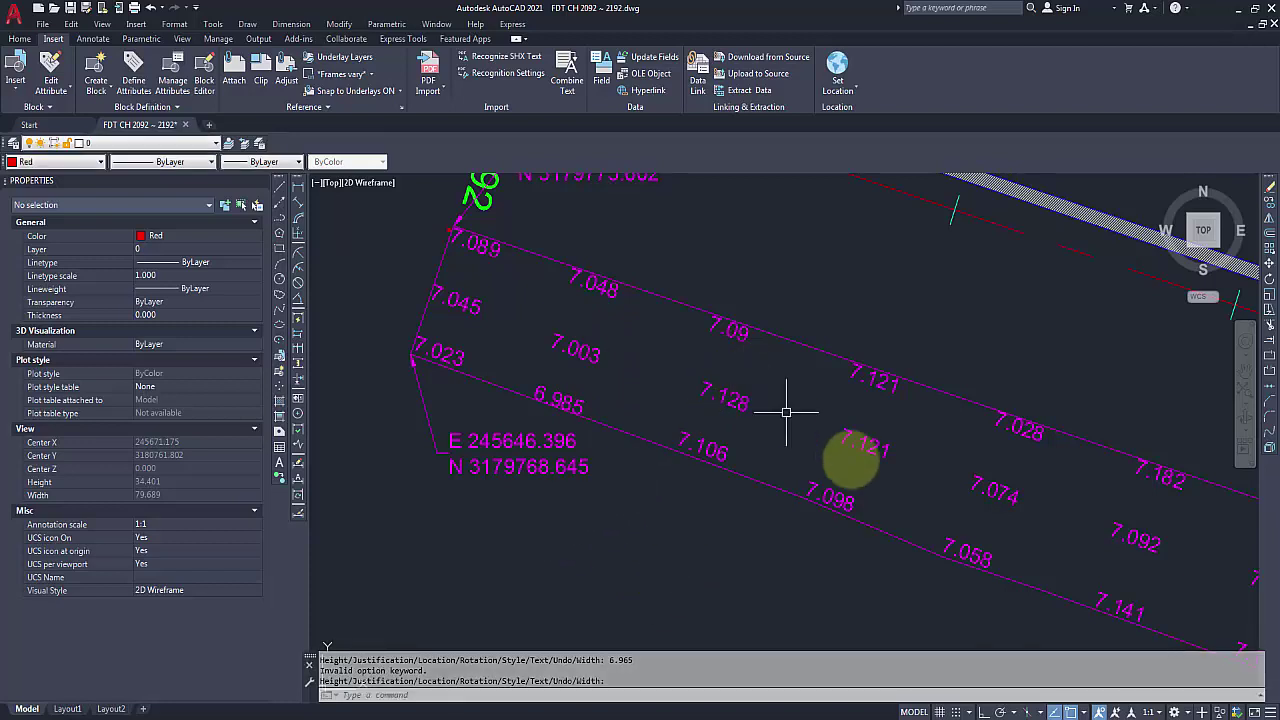
Step: Check the relabelled crown wall (7.089, 7.045, 7.023…), then return to the Excel sheet
scroll(786, 411, "down", 3)
scroll(880, 423, "down", 5)
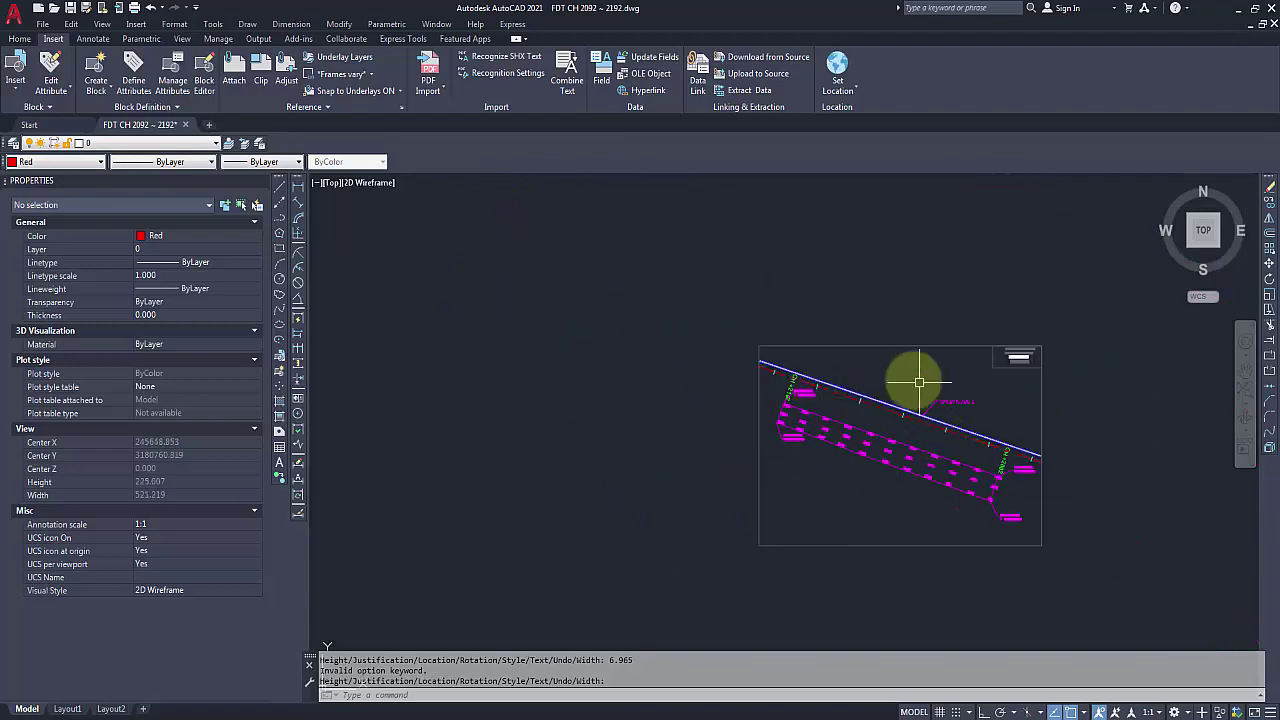
scroll(886, 428, "up", 2)
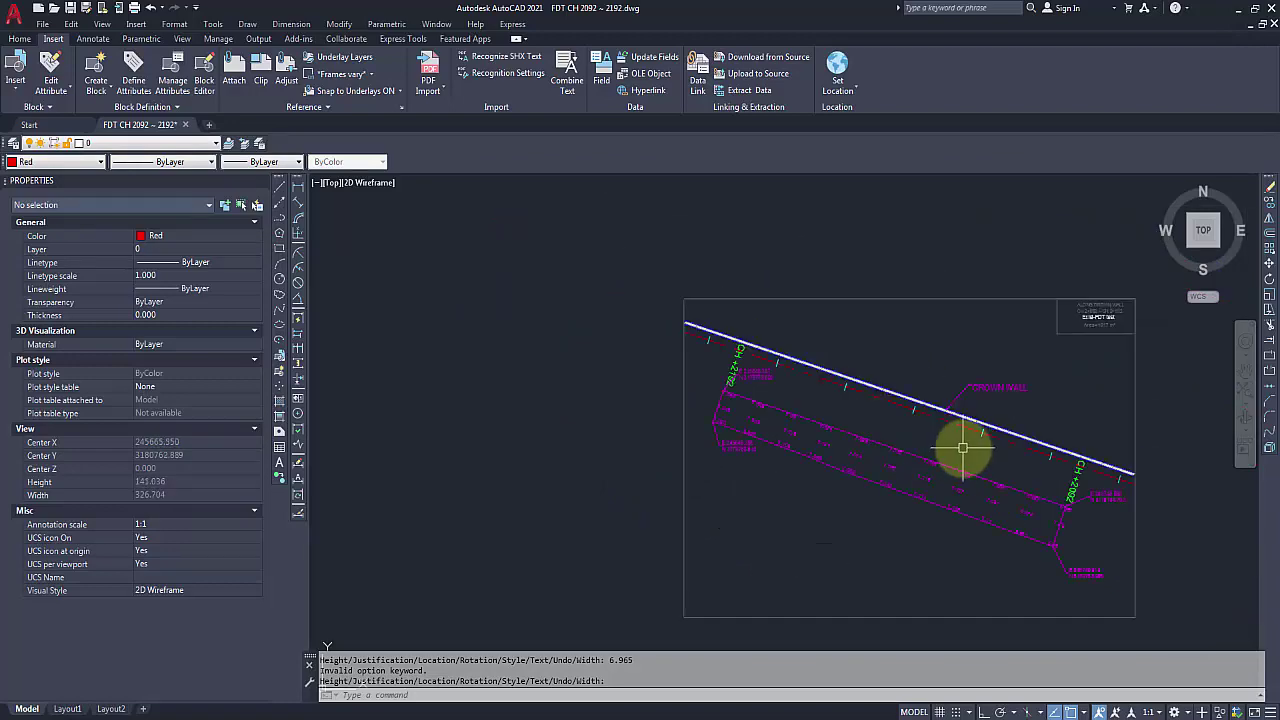
middle_click_drag(962, 448, 641, 524)
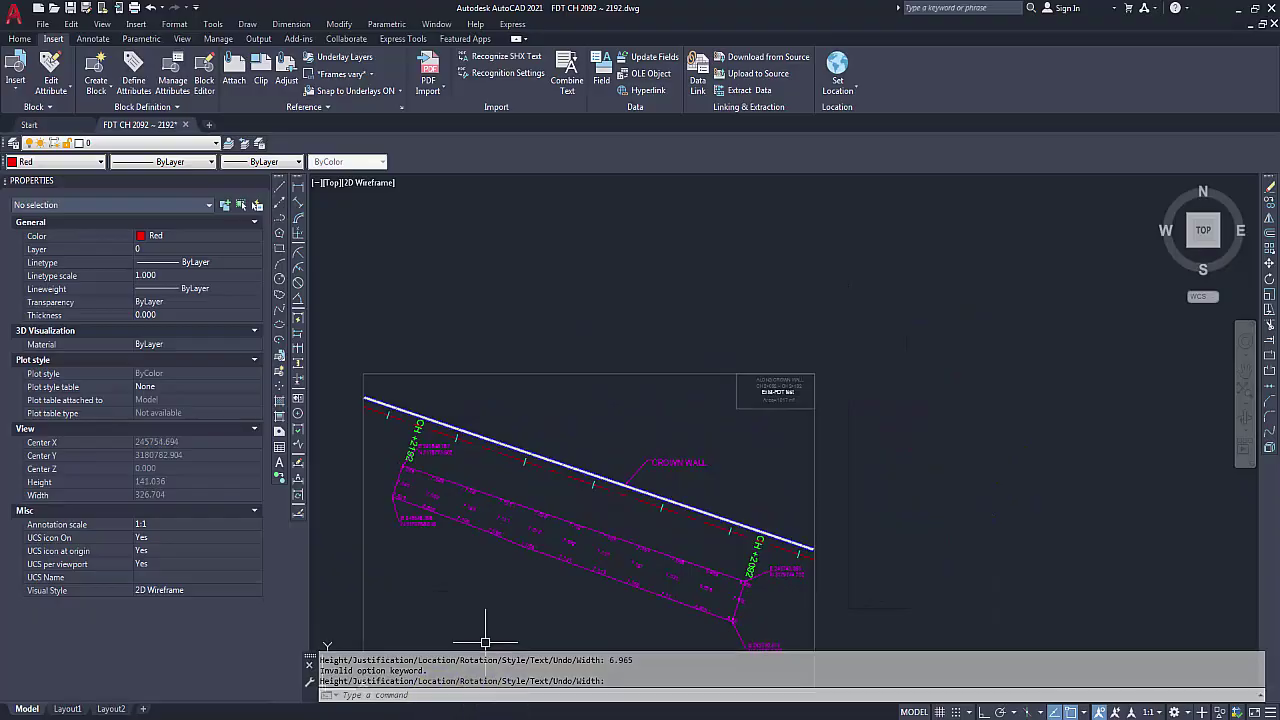
key("alt+Tab")
scroll(100, 190, "up", 6)
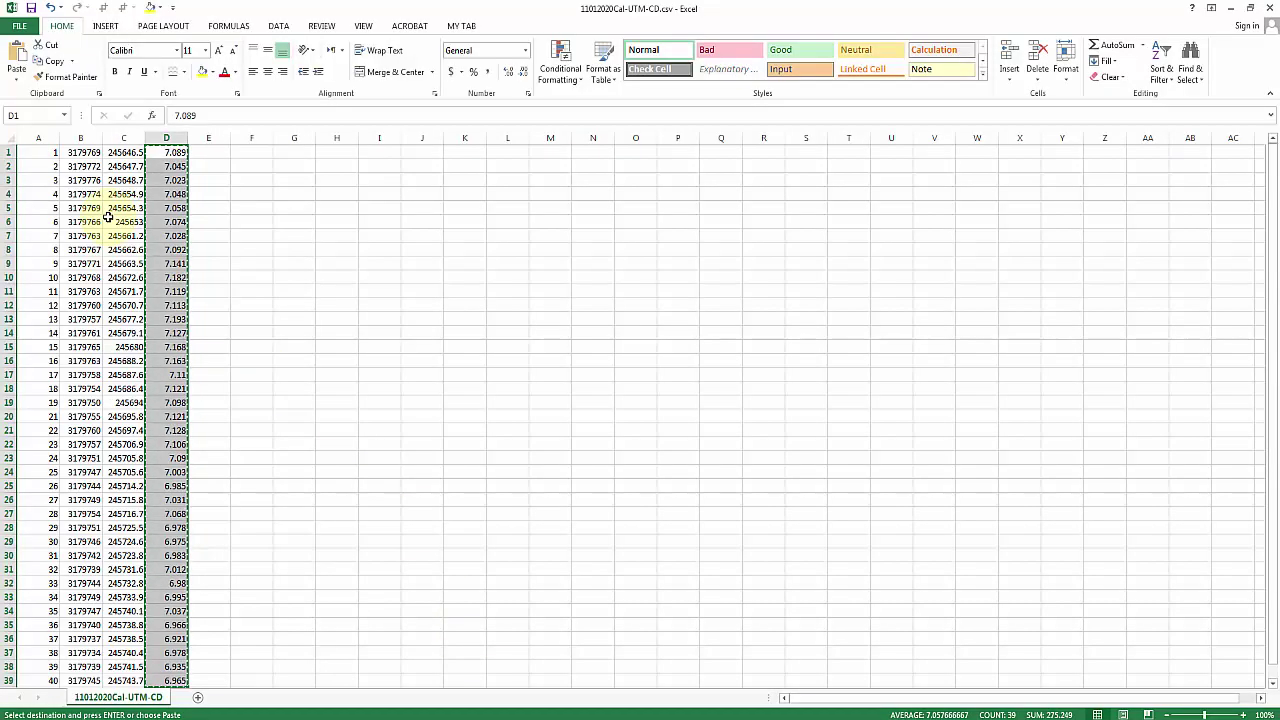
Step: Cancel the column D copy marquee and open the CHT LISP.mp4 tutorial in VLC
key("Escape")
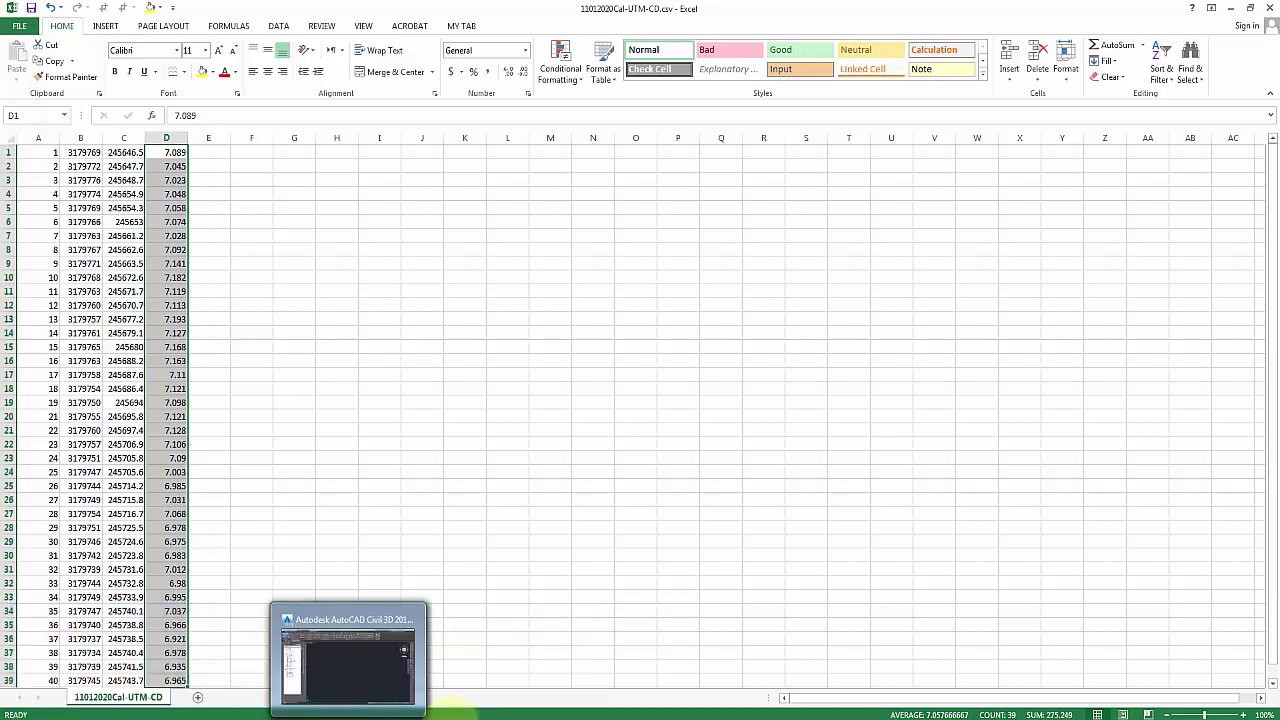
mouse_move(307, 712)
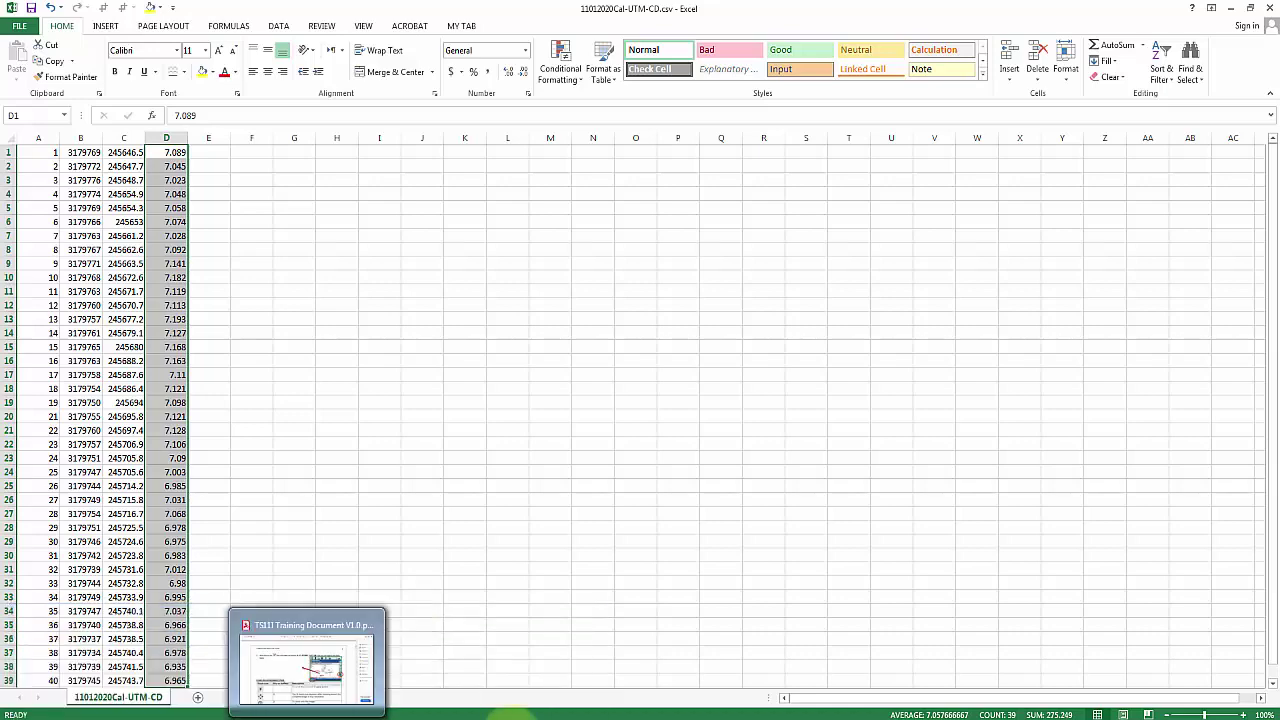
left_click(595, 660)
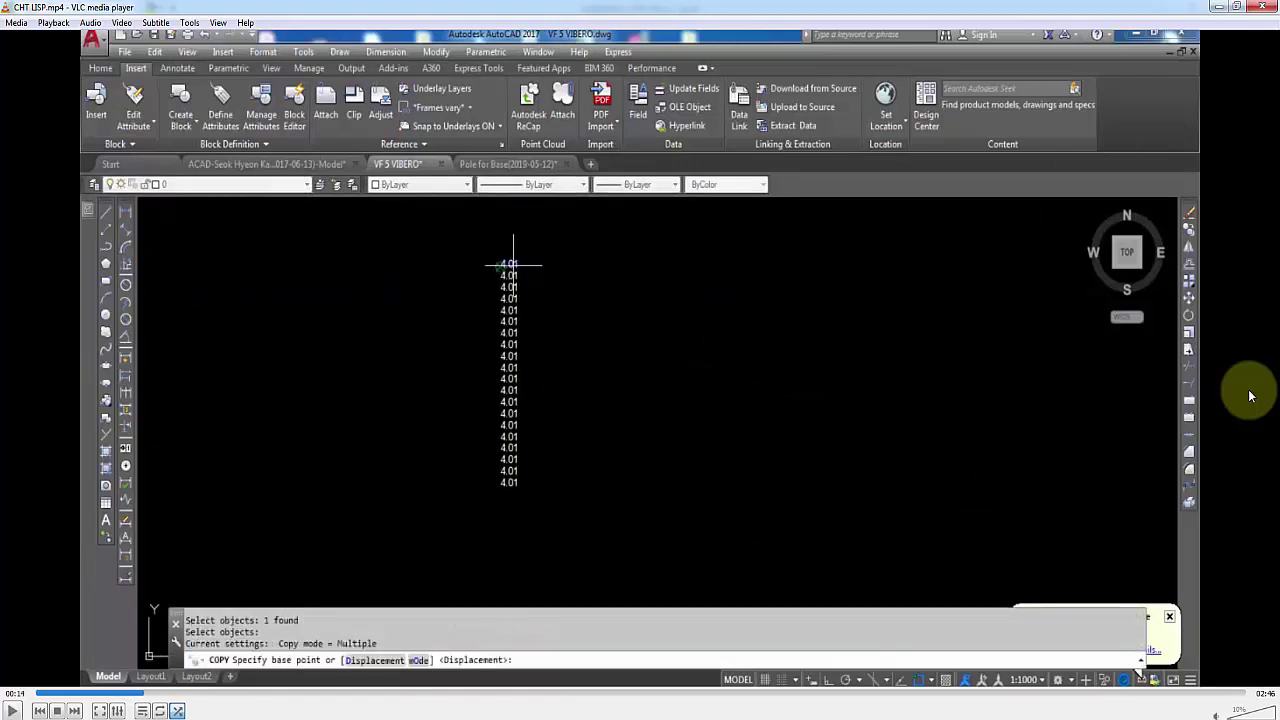
Step: Pause and resume the tutorial until it reaches the 4-column by 3-row rectangular array
key("space")
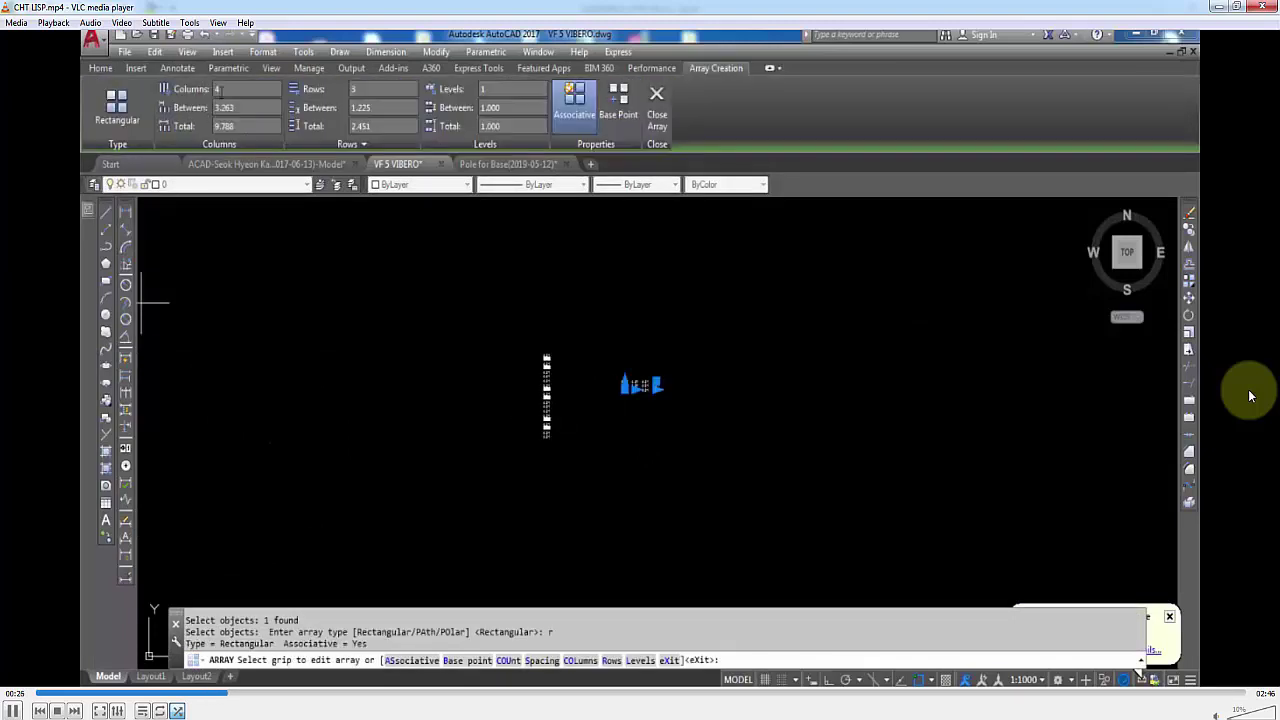
Step: Play the CHT LISP tutorial on to the Excel sheet where column K joins easting and northing
key("space")
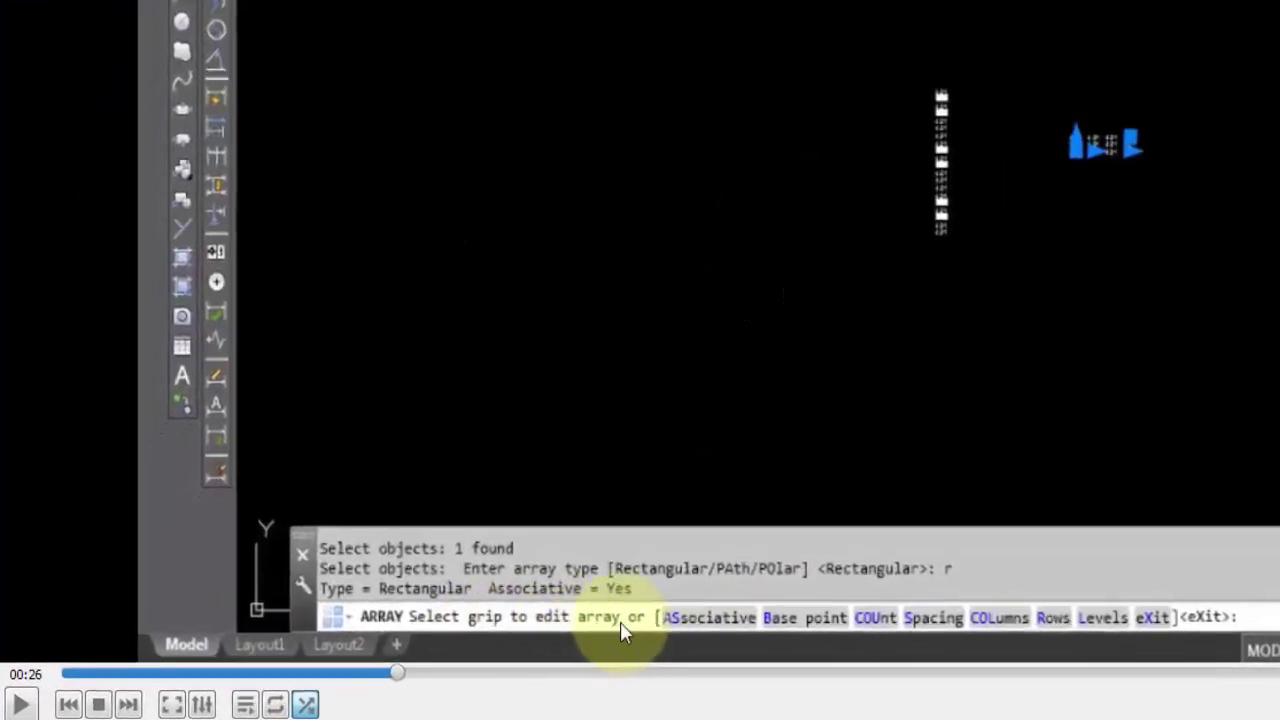
key("space")
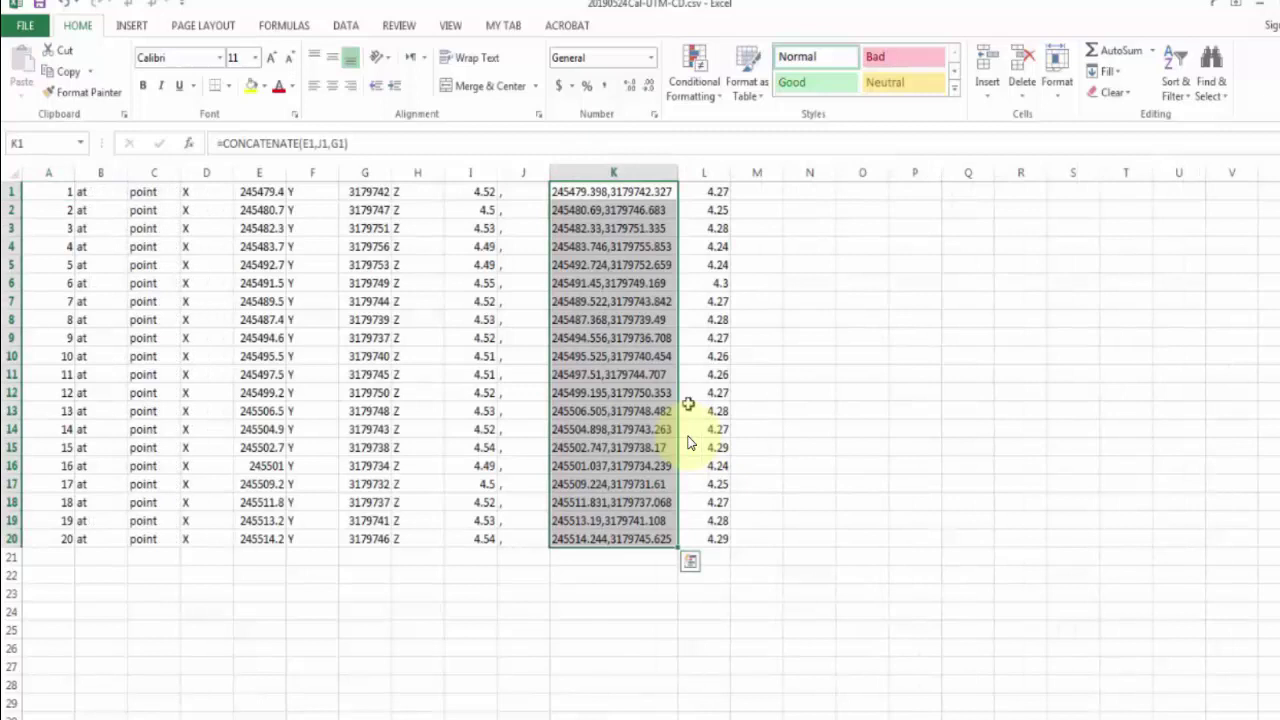
Step: Copy the adjusted level values (L plus 0.25) in I1:I20 of the tutorial's Excel sheet
left_click_drag(480, 195, 479, 541)
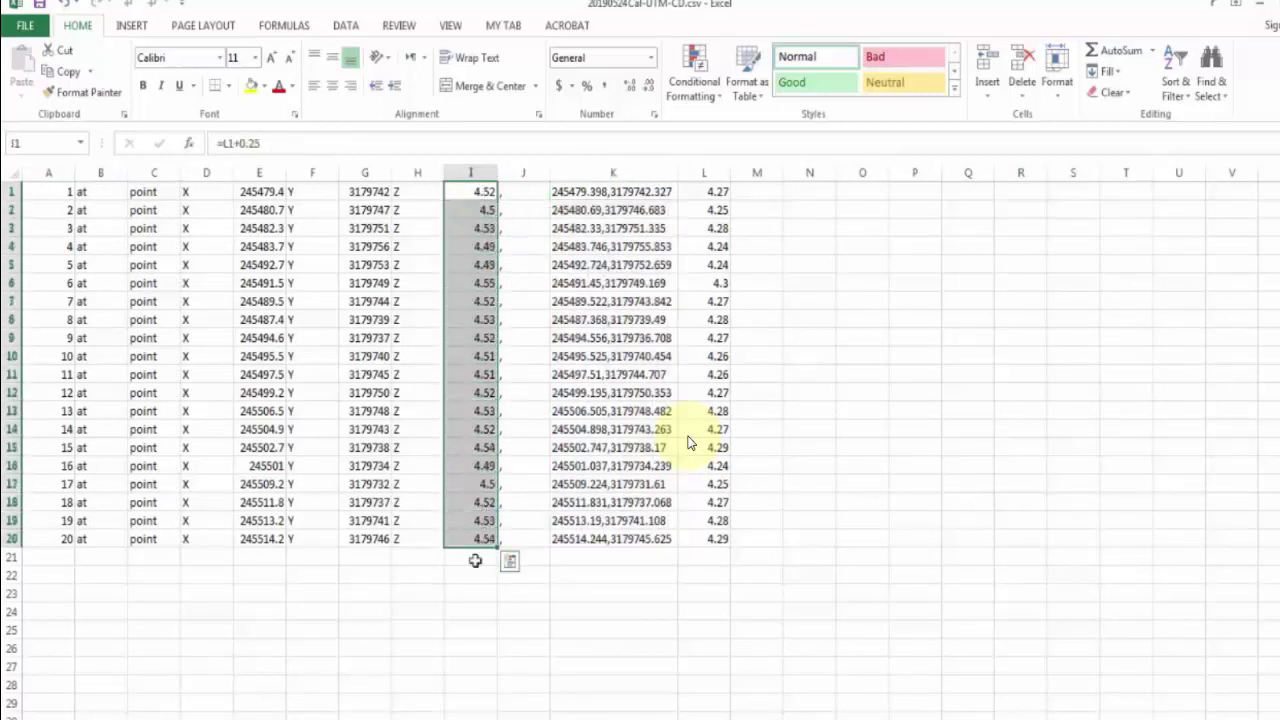
key("ctrl+c")
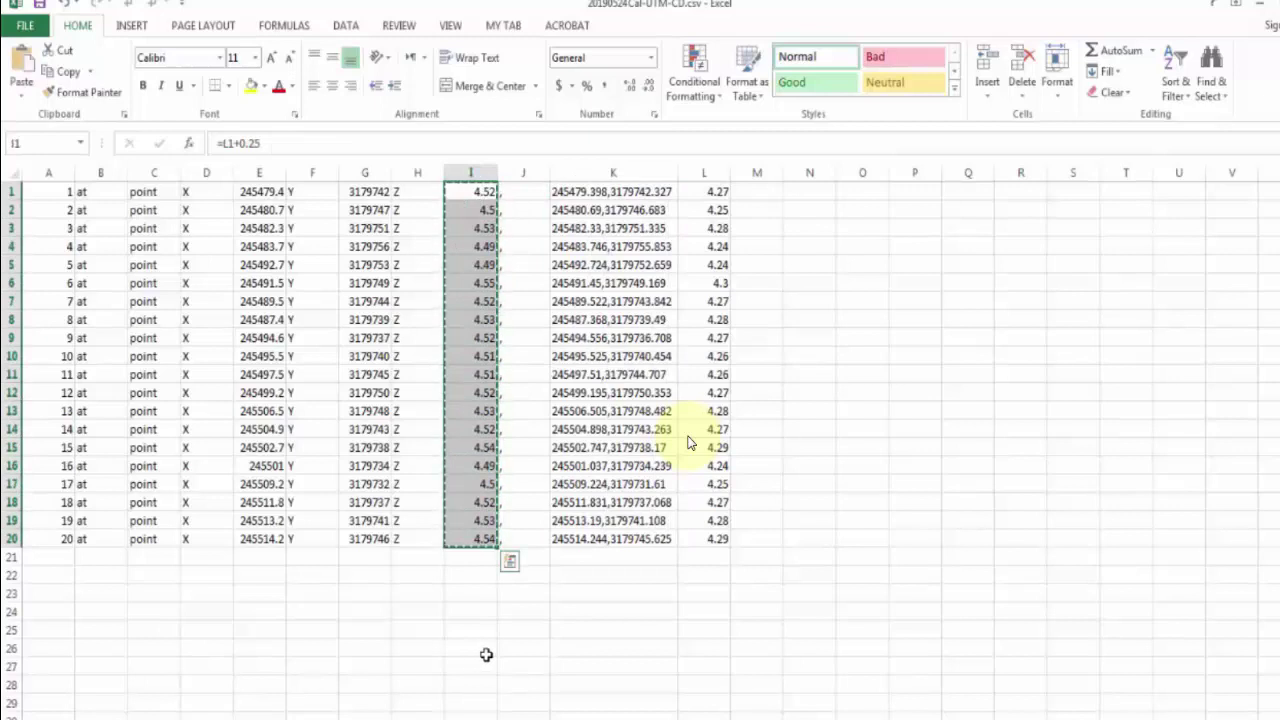
key("super+2")
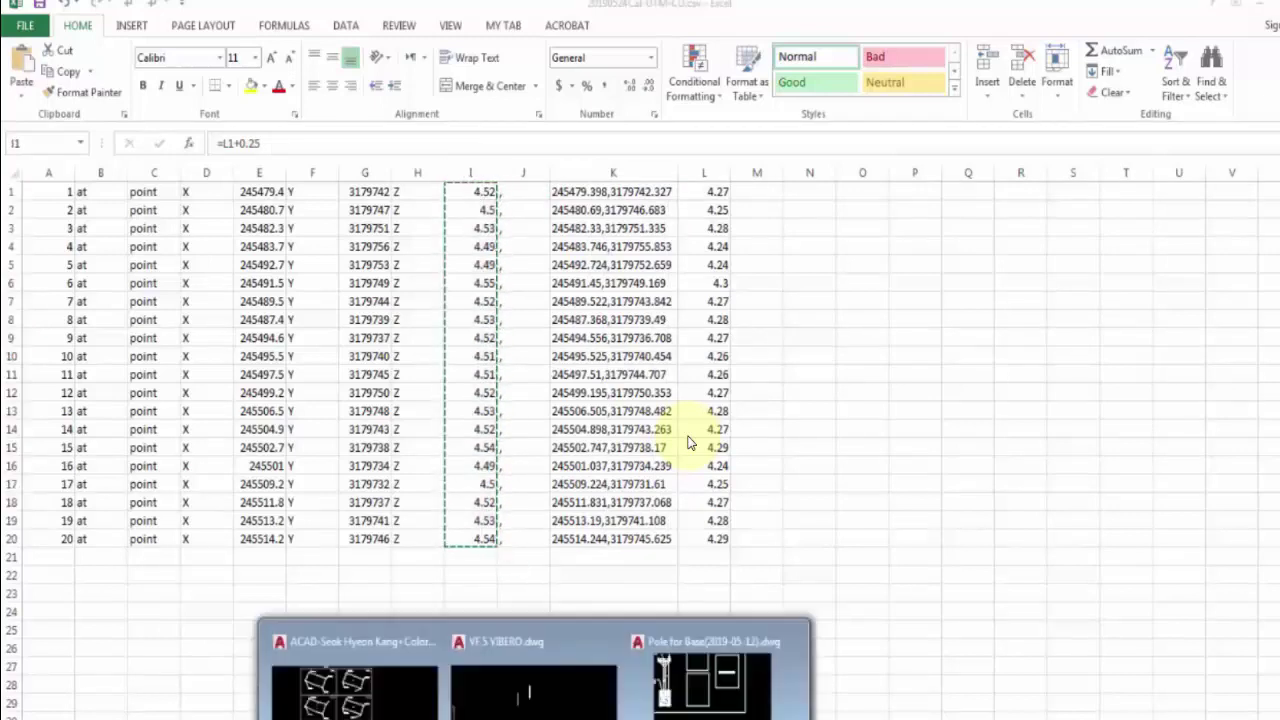
Step: In the maximised VF 5 VIBERO drawing, paste levels 4.5–4.54 as new label text, then view both columns
key("super+2")
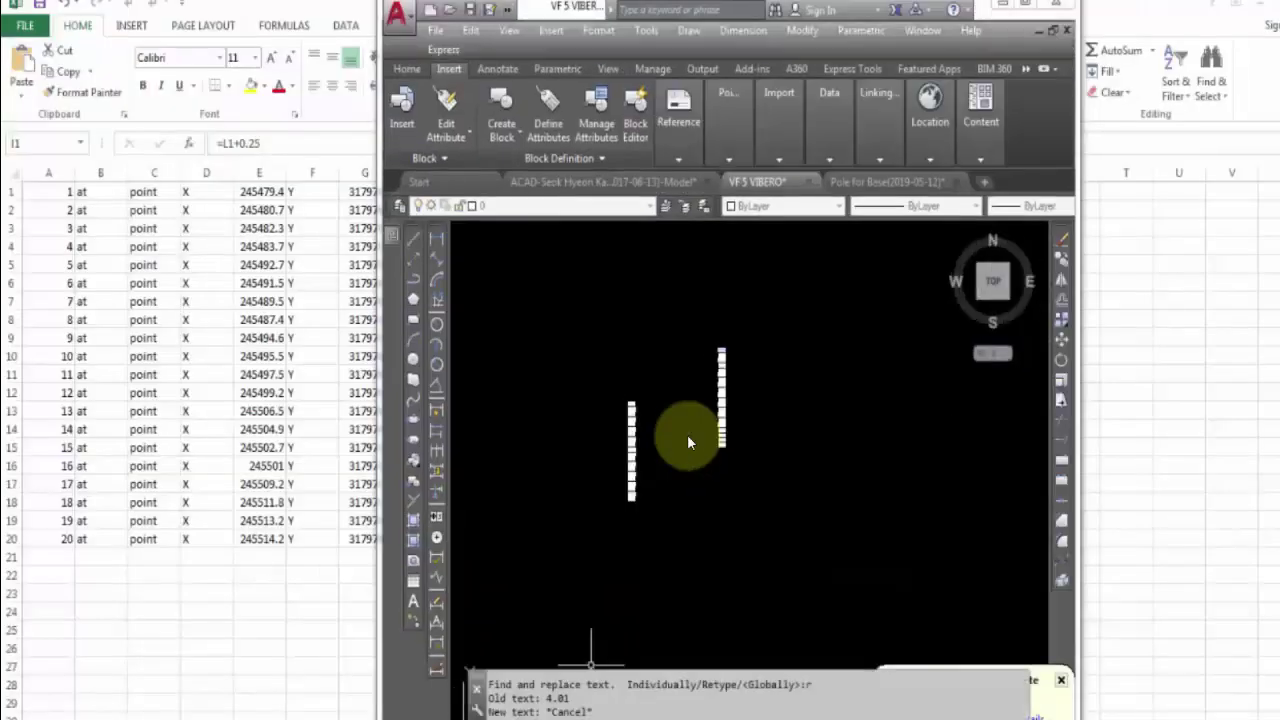
key("super+Up")
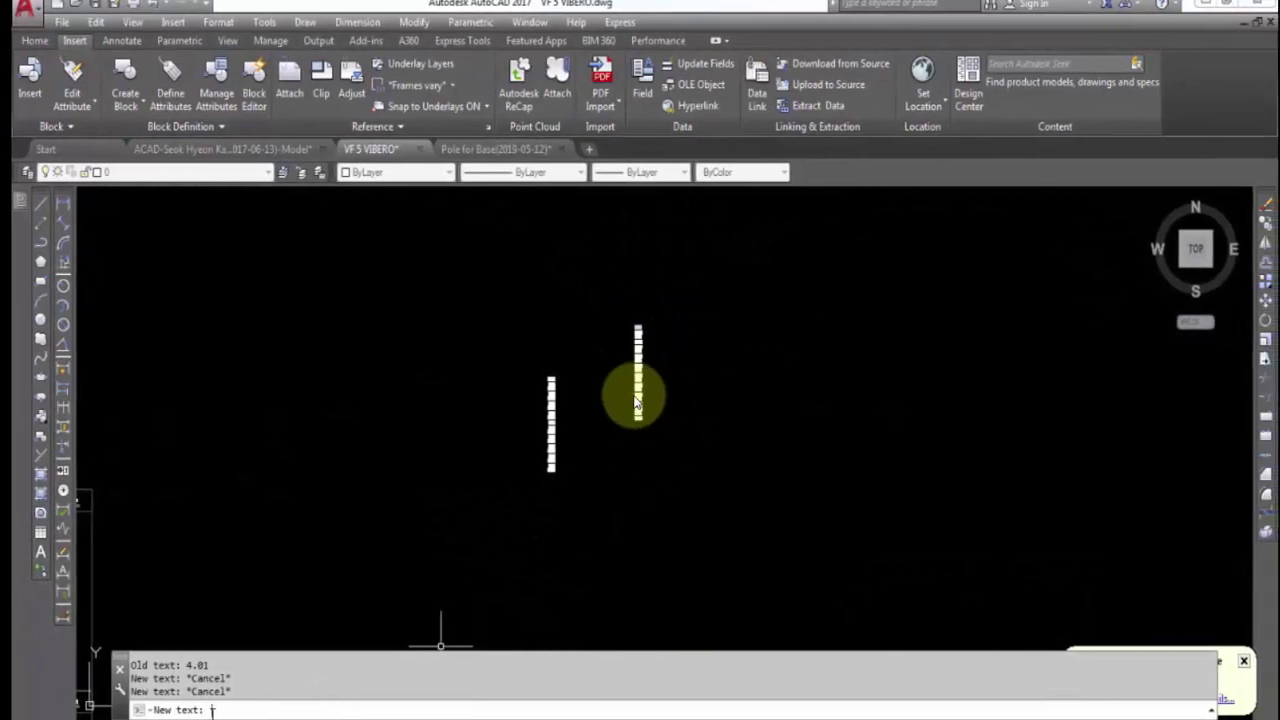
key("Escape")
type("4.54")
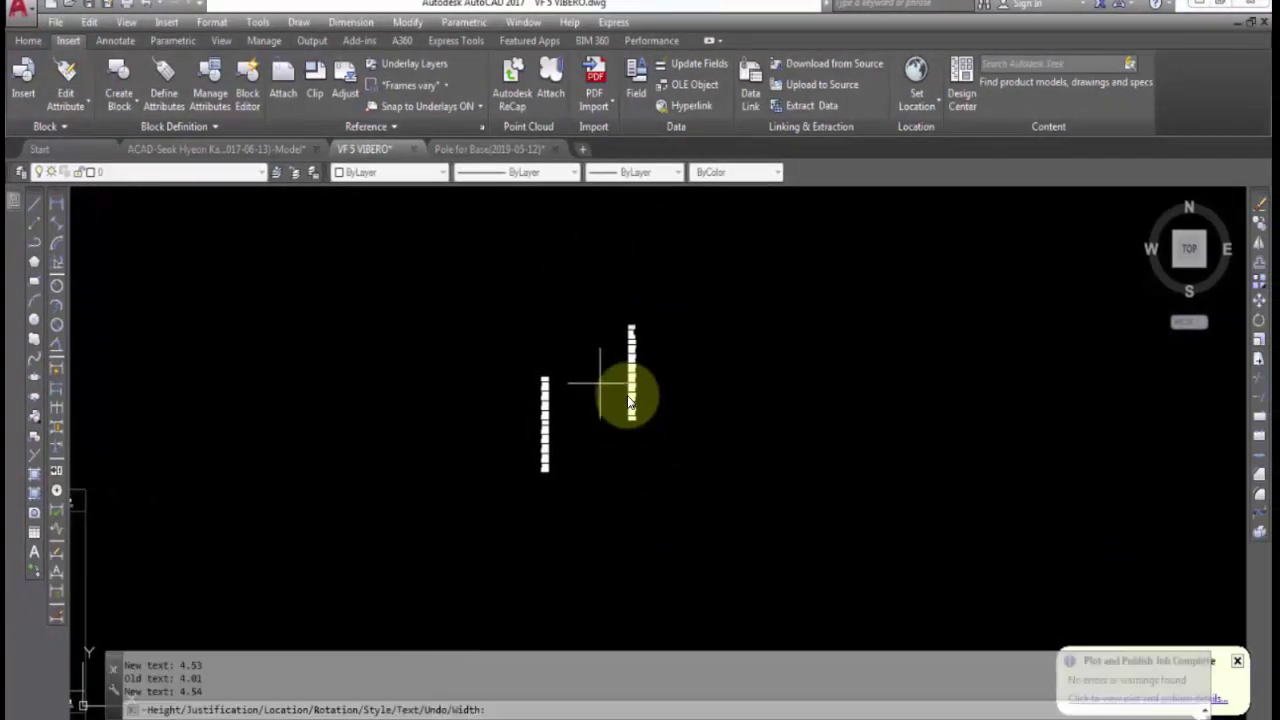
scroll(628, 401, "up", 5)
middle_click_drag(616, 702, 616, 538)
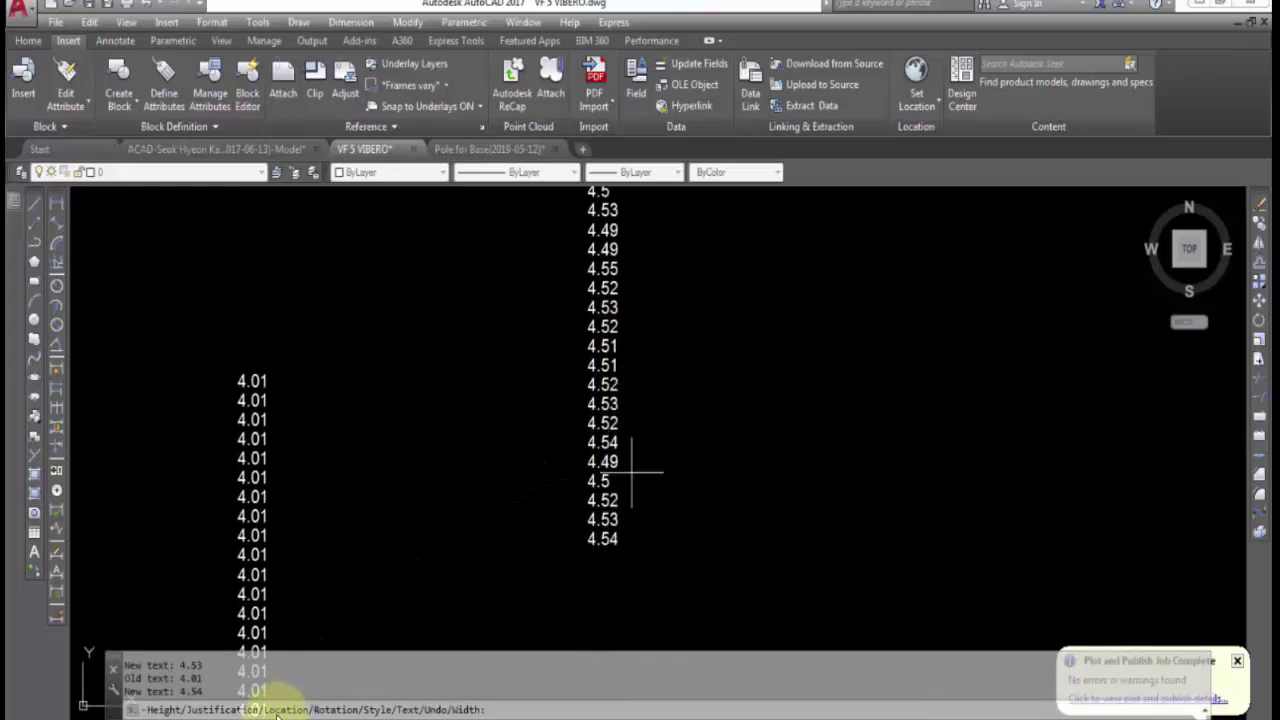
Step: Change the new level labels' justification to TL (top left) in the CHT command
type("j")
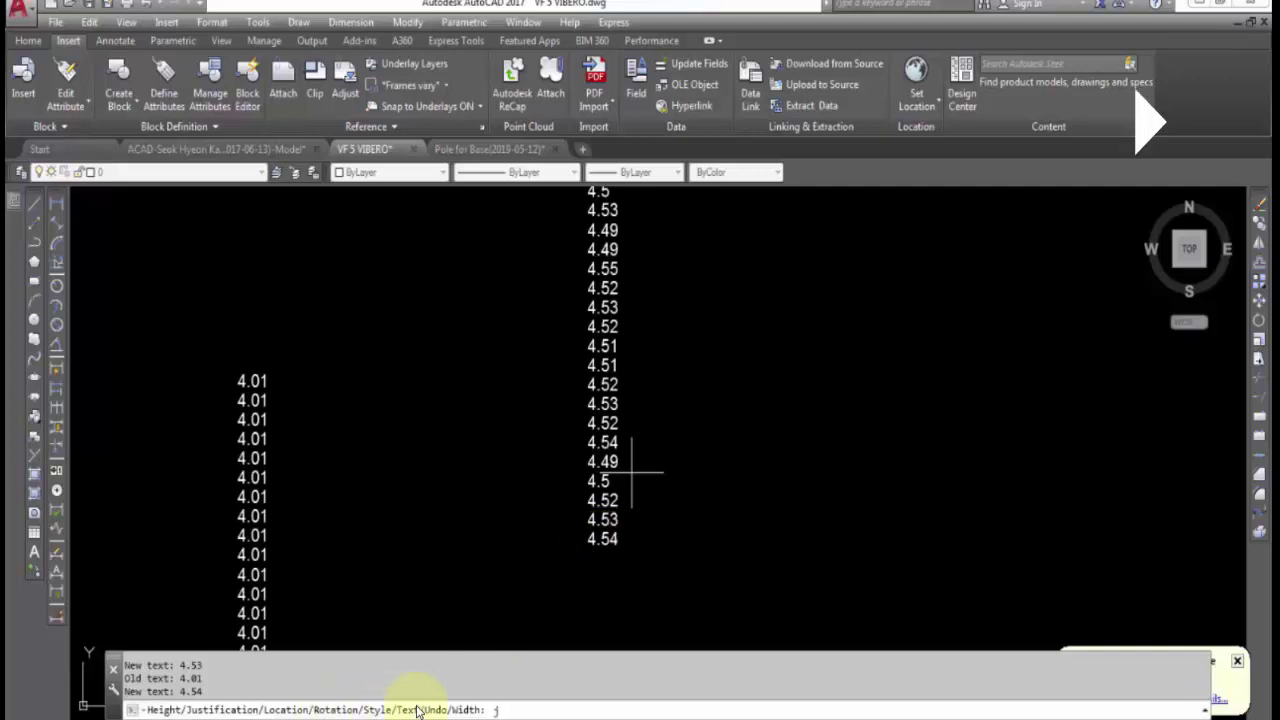
key("Return")
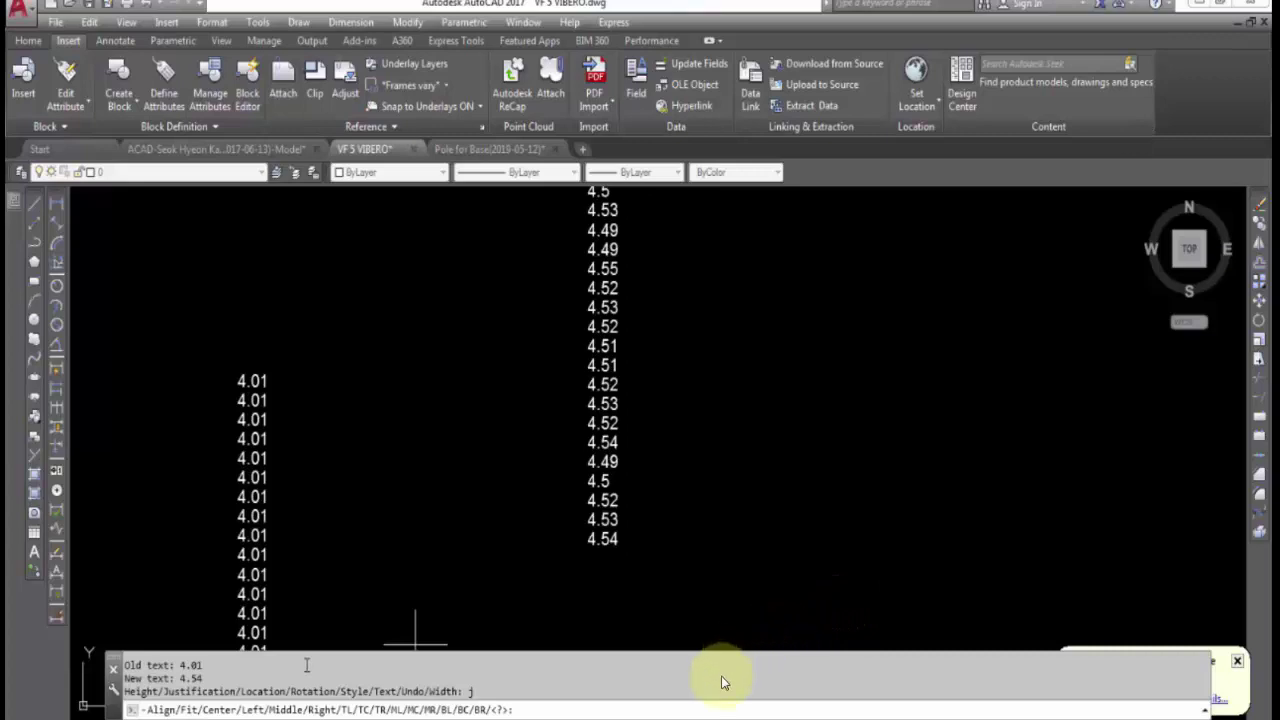
type("tl")
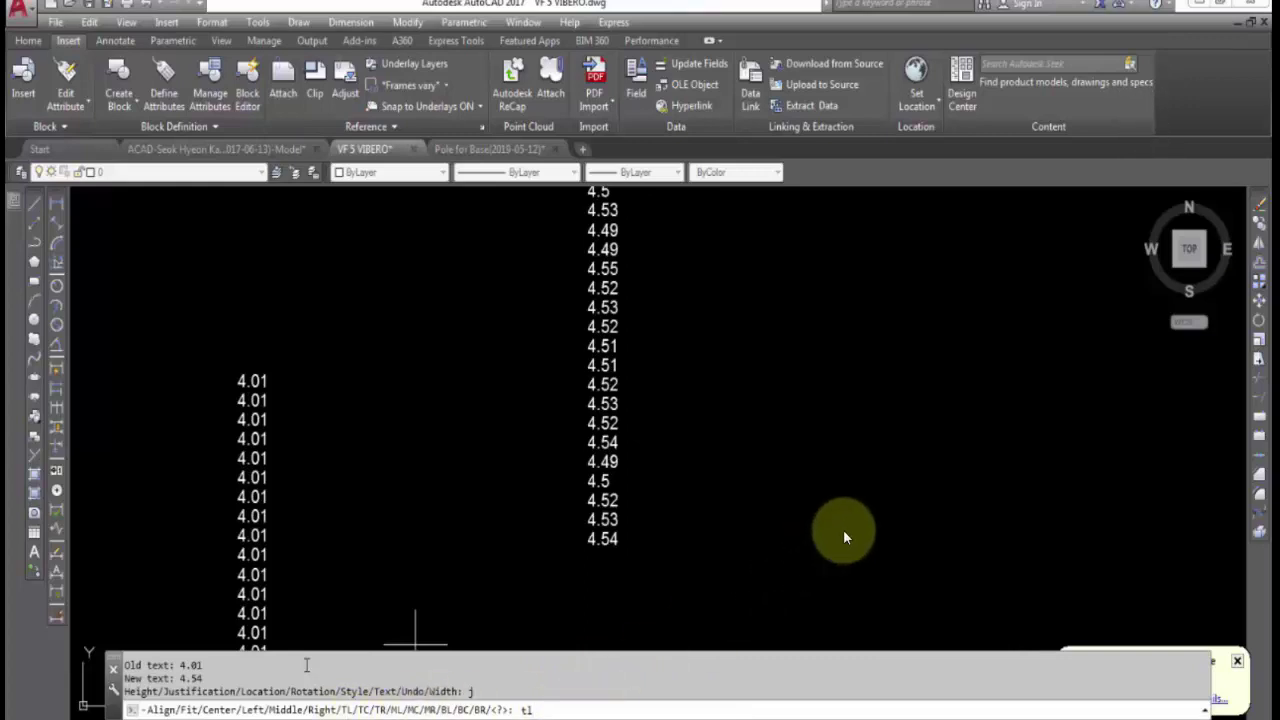
key("Return")
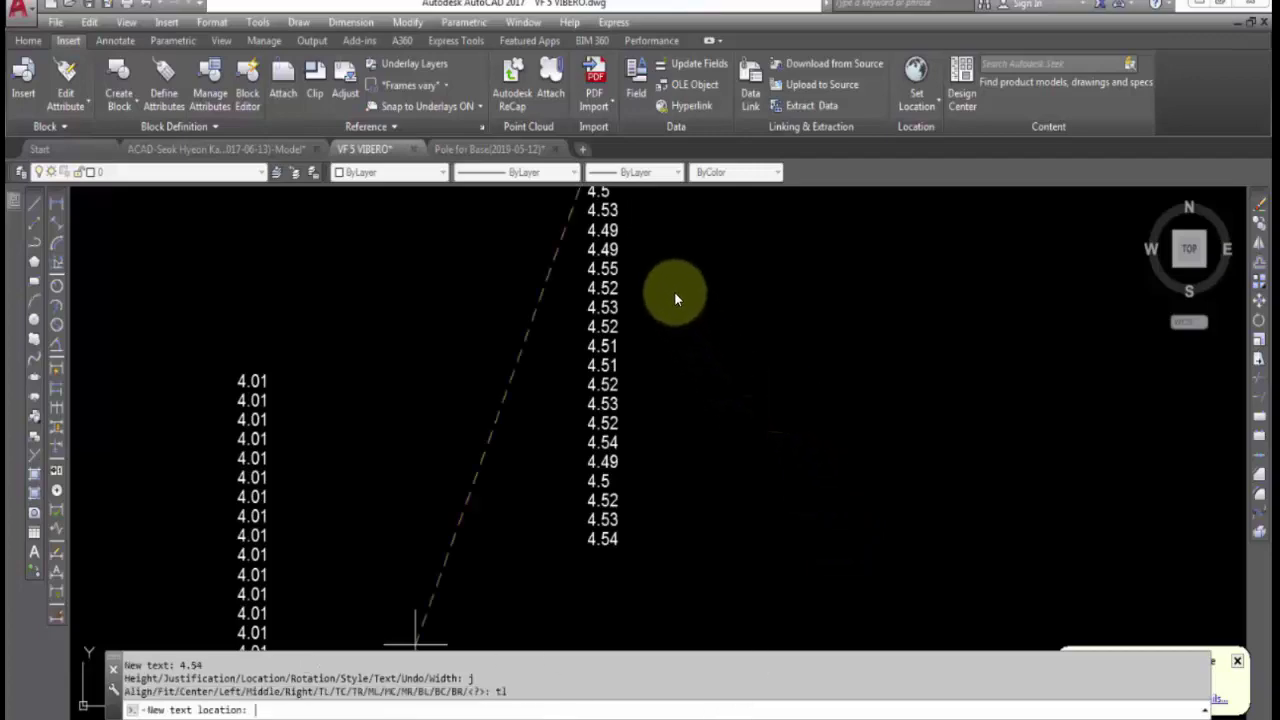
key("alt+Tab")
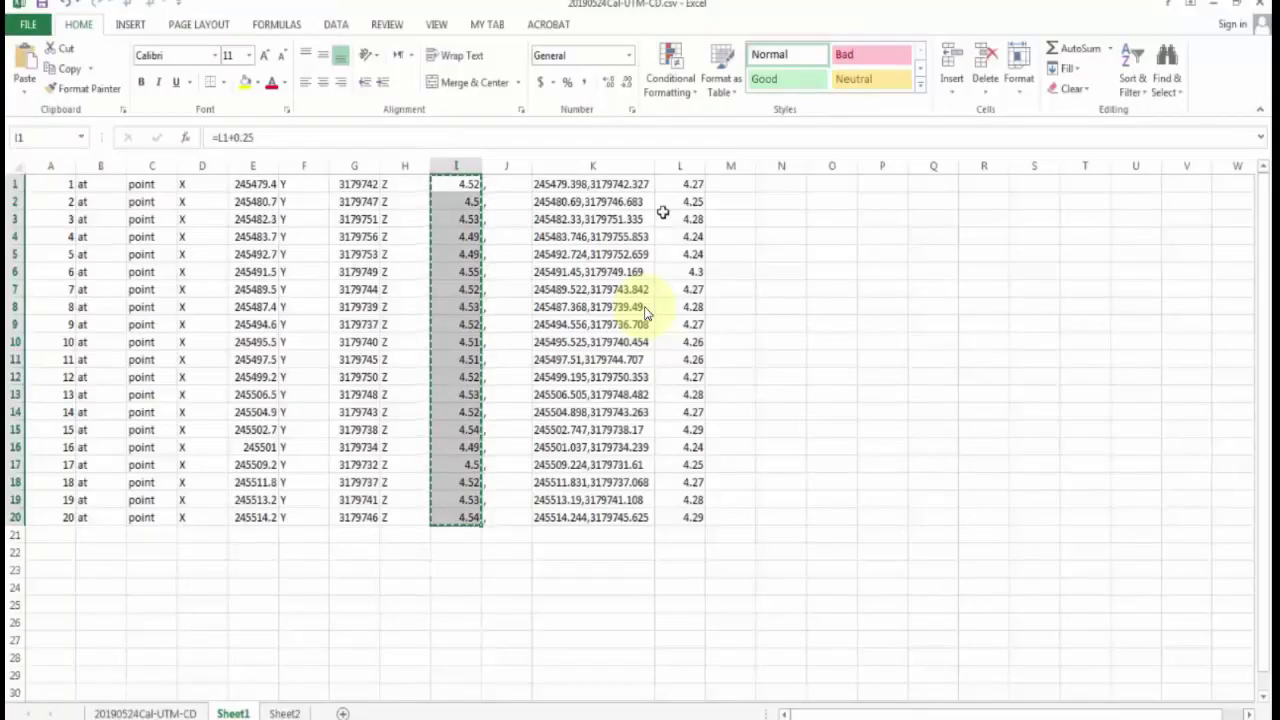
Step: Select and copy the 20 easting,northing pairs in K1:K20
left_click_drag(600, 185, 600, 430)
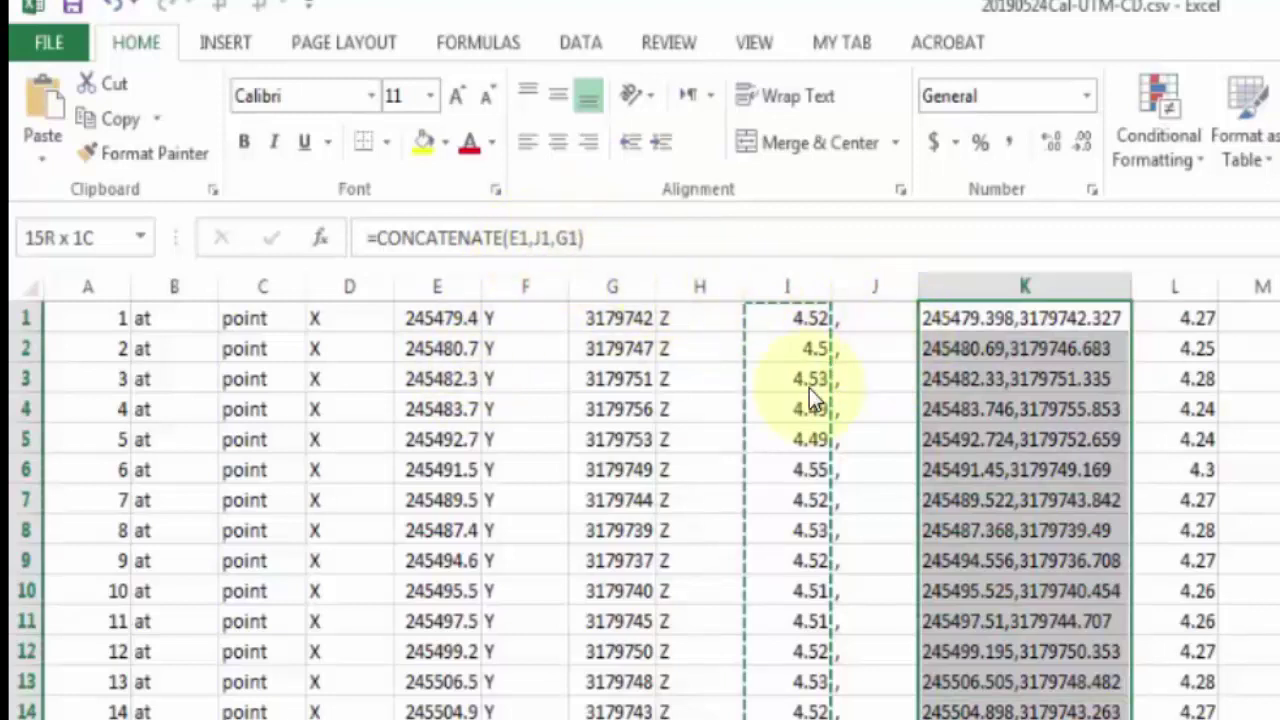
left_click_drag(809, 398, 1058, 590)
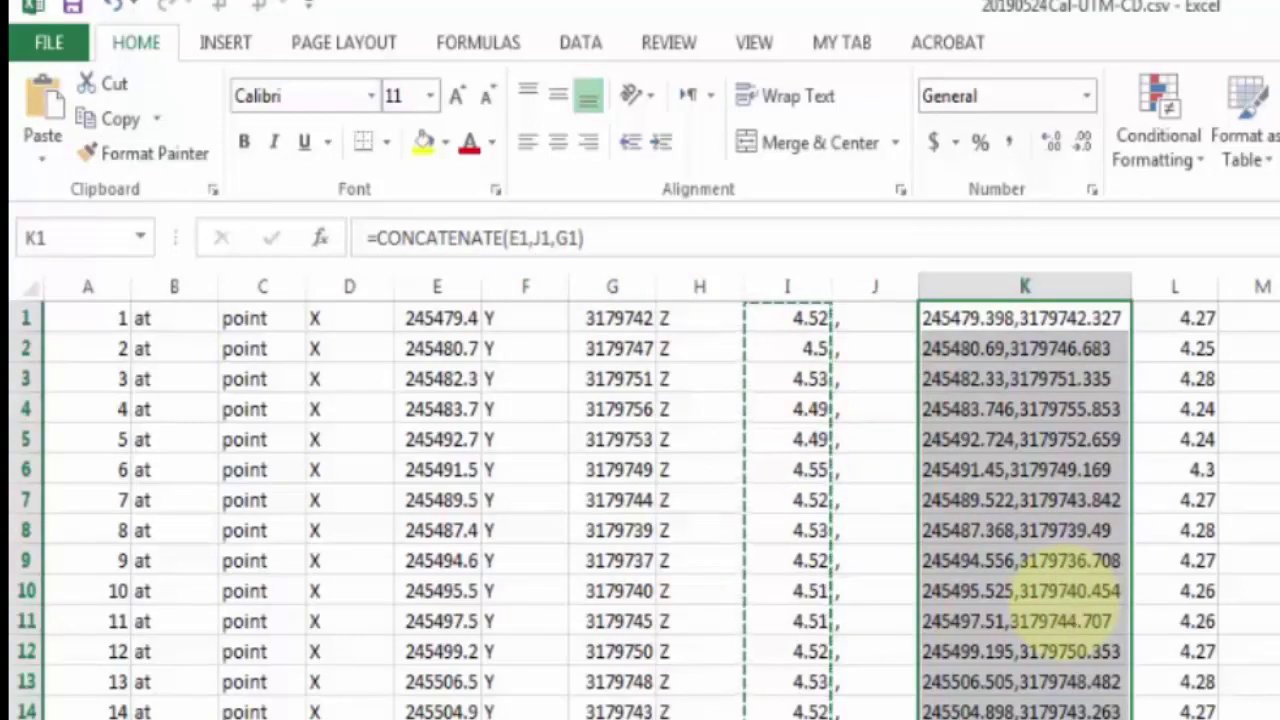
key("ctrl+c")
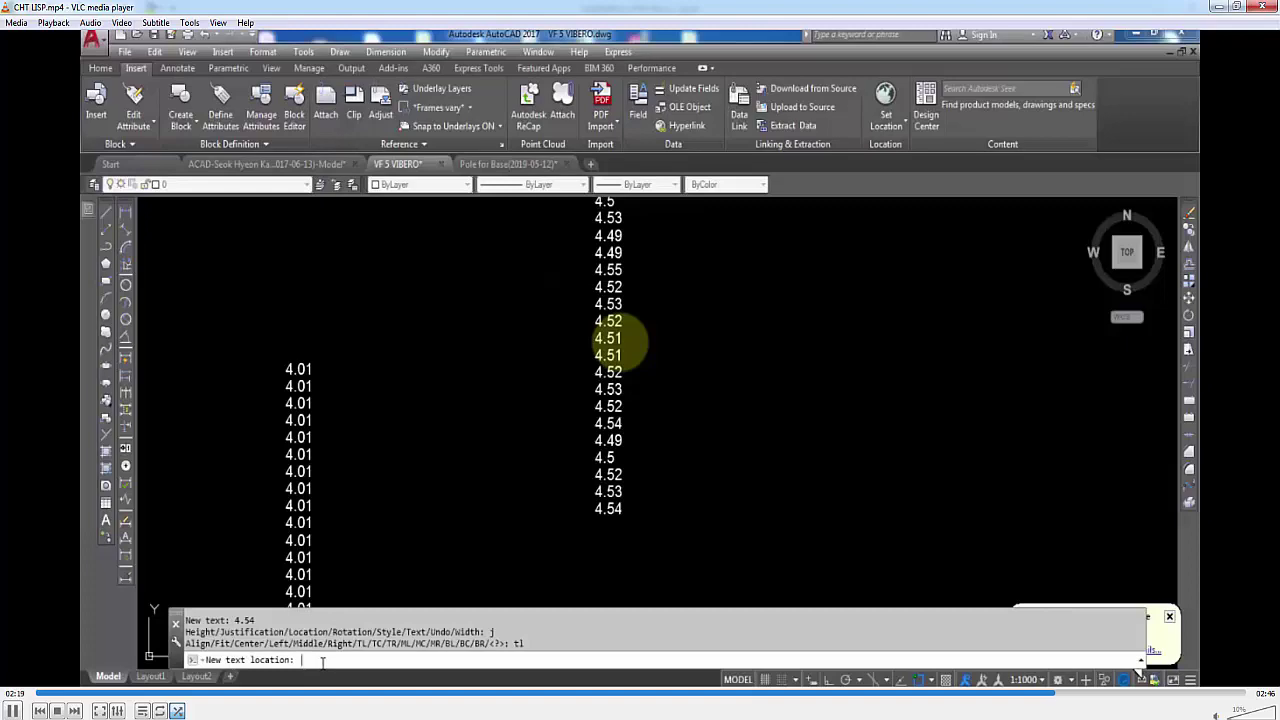
Step: Place the labels at the pasted coordinates and zoom around to check them
left_click(620, 342)
scroll(620, 342, "down", 5)
scroll(725, 229, "up", 5)
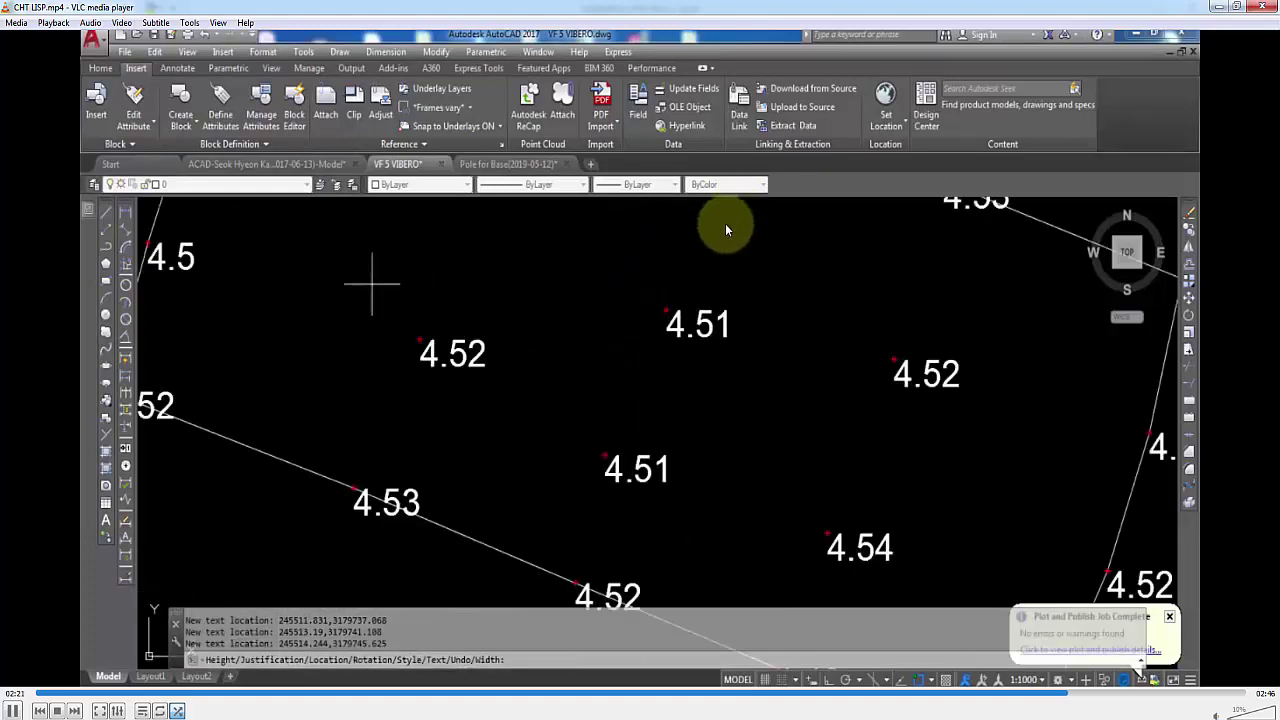
scroll(586, 323, "down", 5)
scroll(640, 384, "up", 5)
scroll(638, 378, "up", 5)
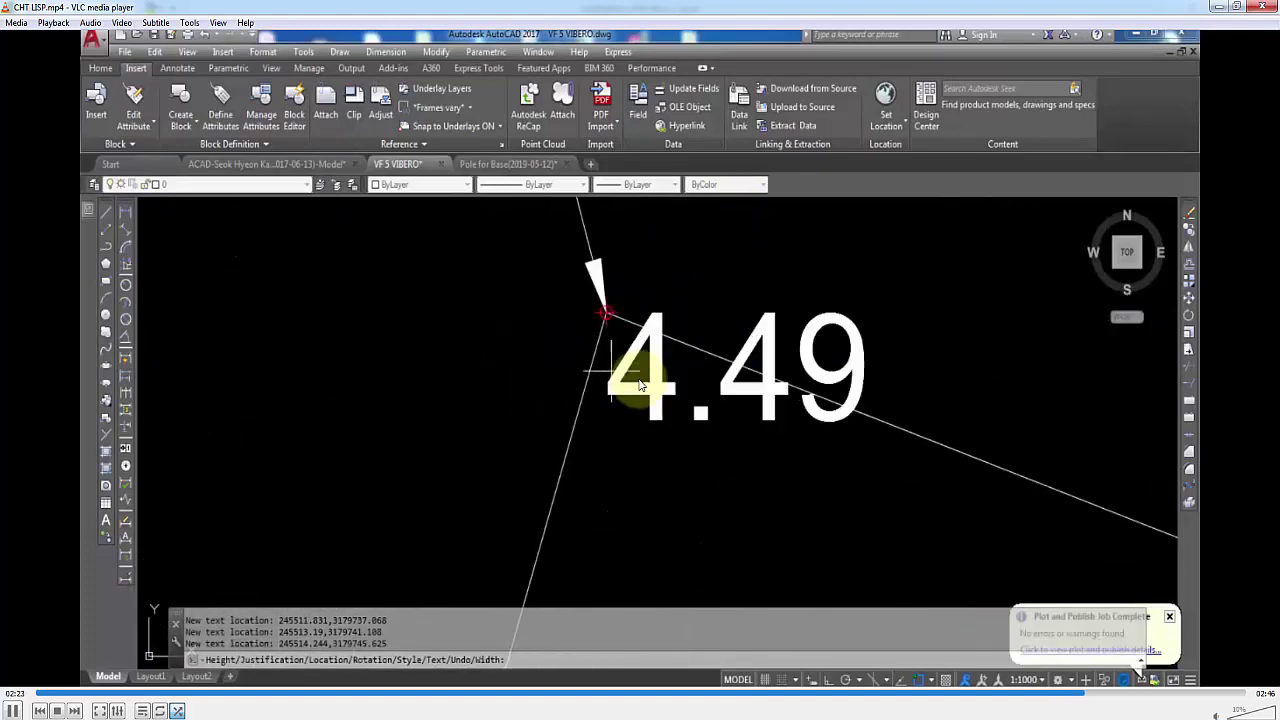
scroll(640, 384, "down", 5)
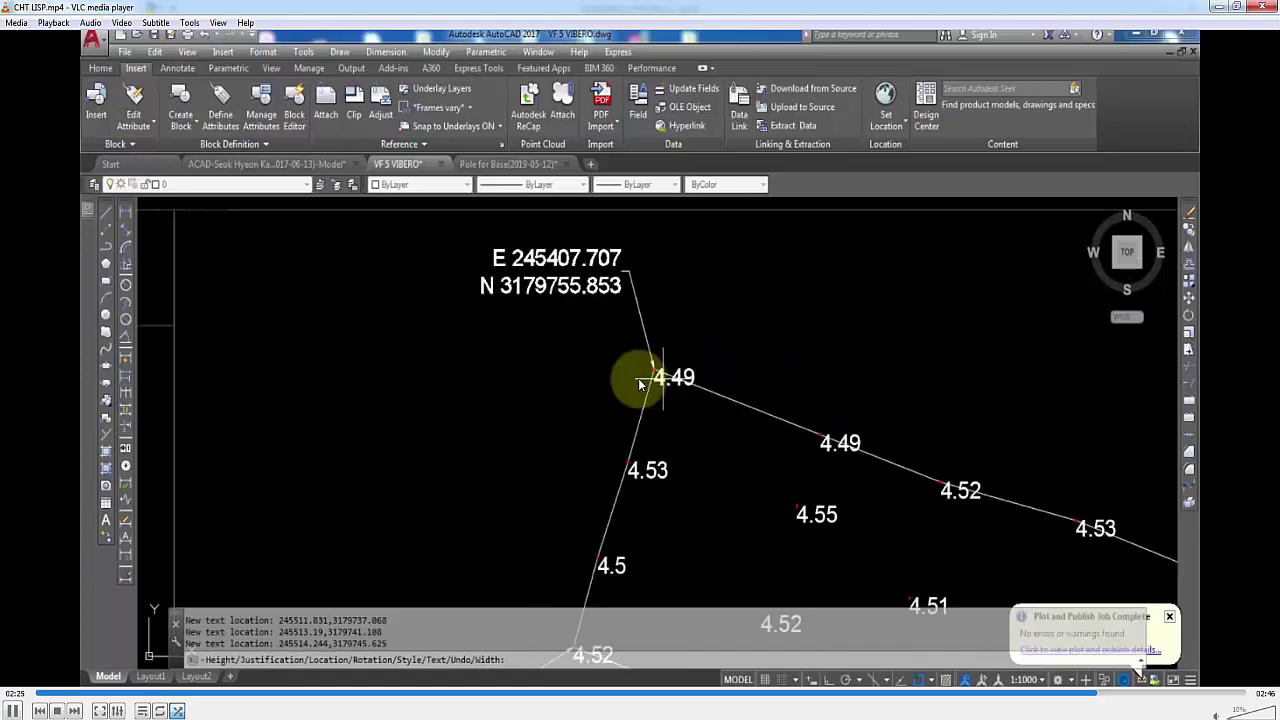
scroll(640, 384, "down", 2)
Step: Erase the duplicate 4.49 label, then pause the tutorial video
key("Escape")
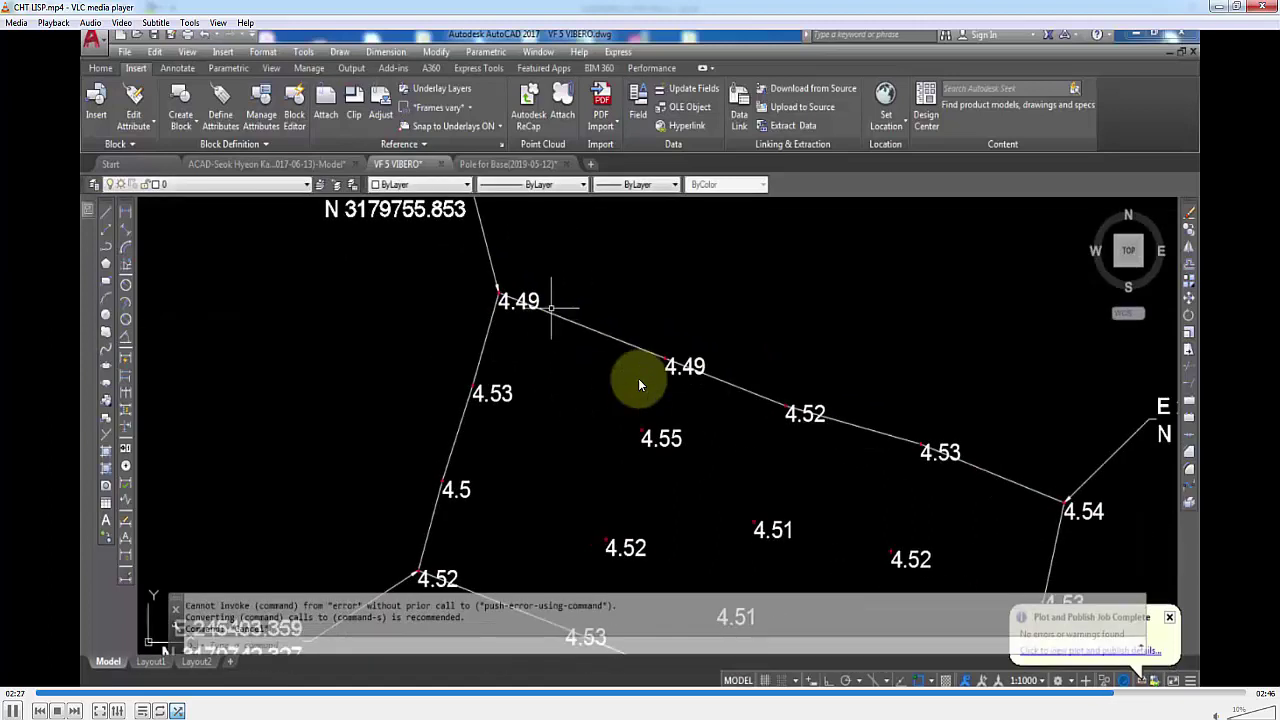
type("e")
key("Return")
left_click(638, 378)
scroll(638, 378, "up", 5)
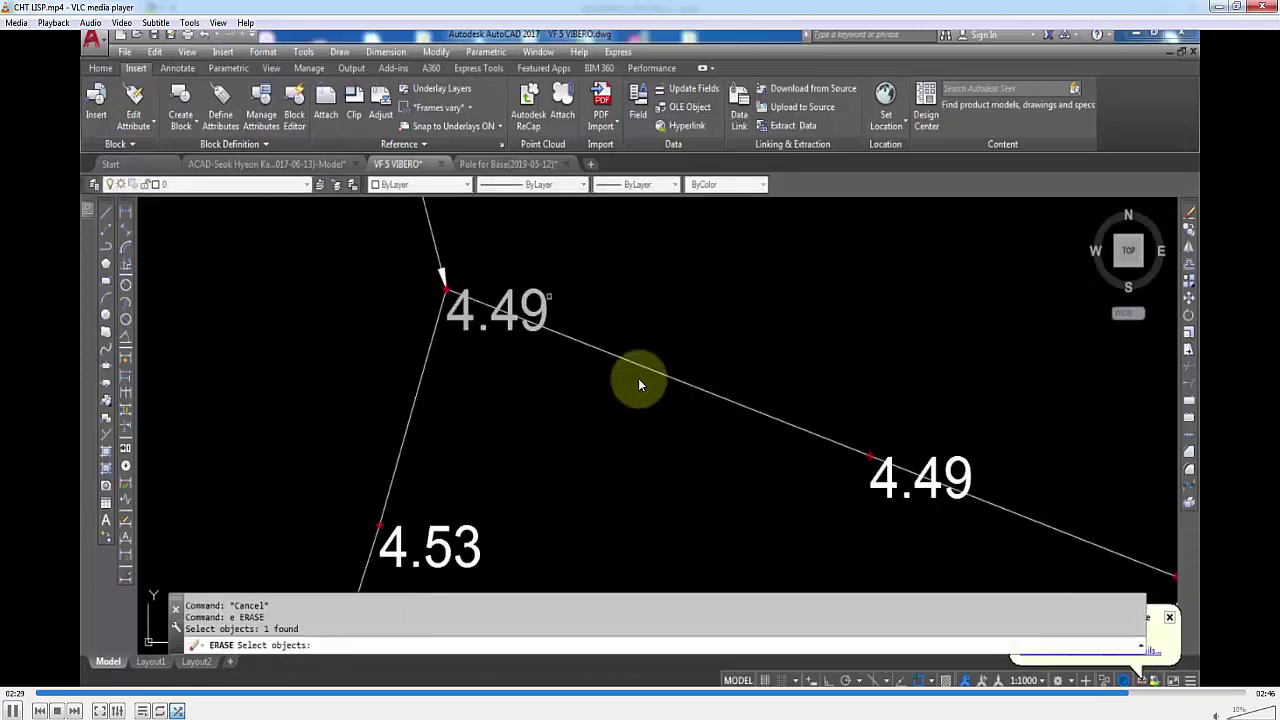
key("Return")
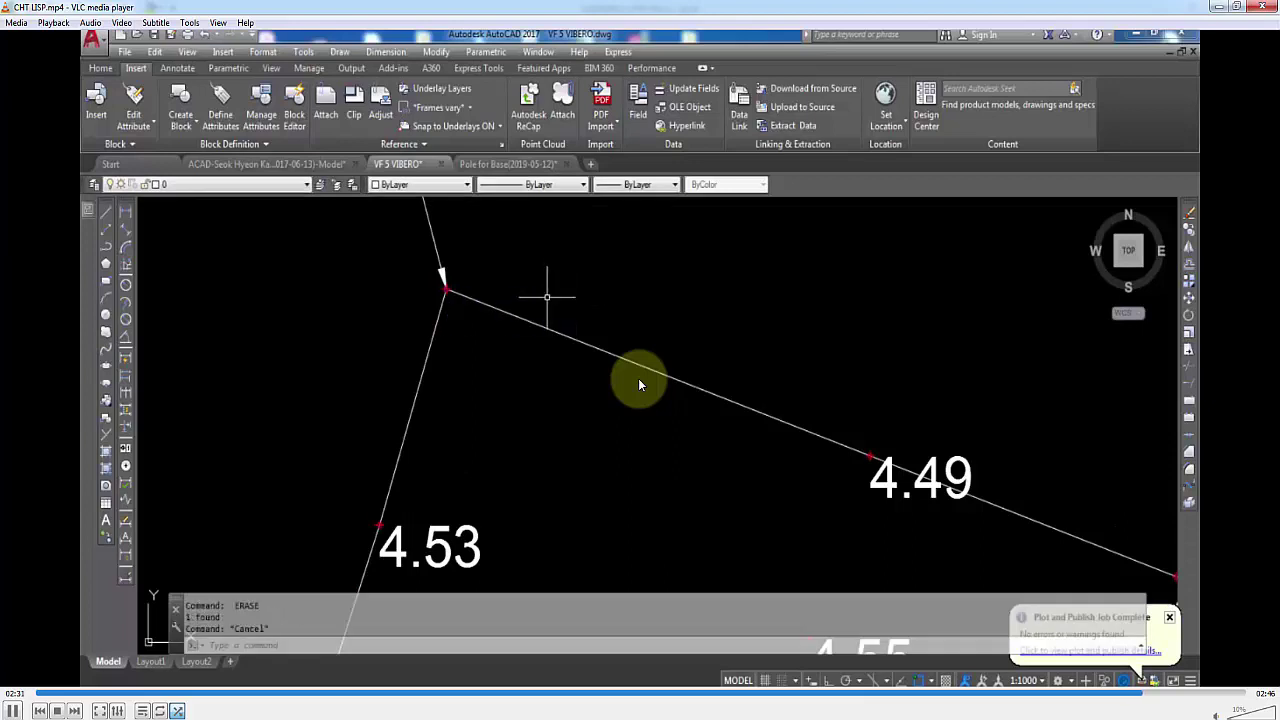
key("space")
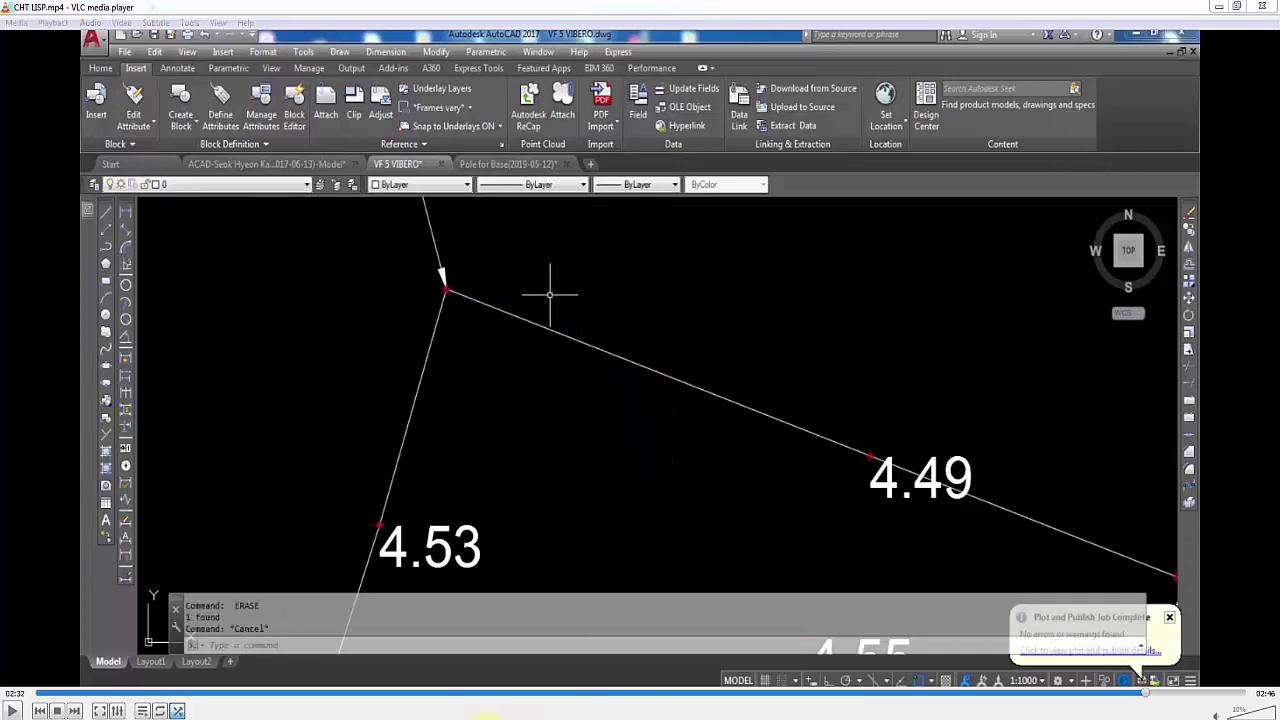
key("alt+Tab")
Step: Run CHT and window-select the 12 magenta level labels beside the crown wall
left_click(441, 694)
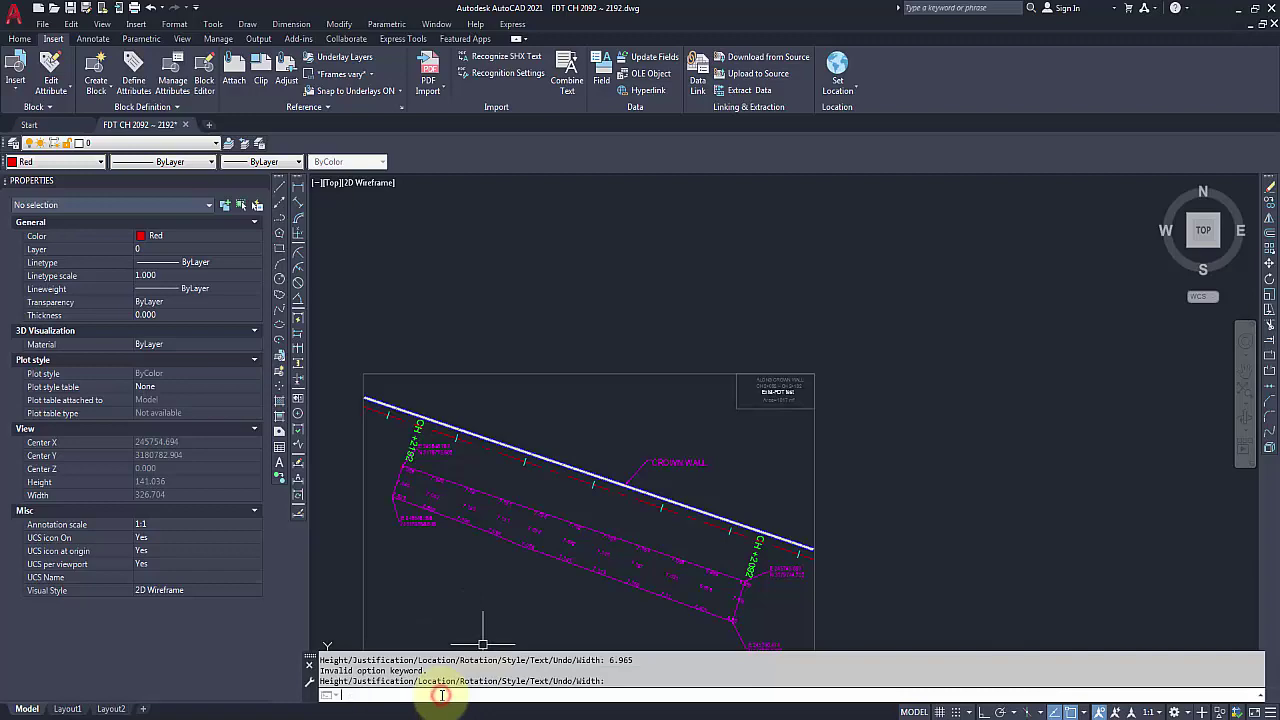
type("cht")
key("Return")
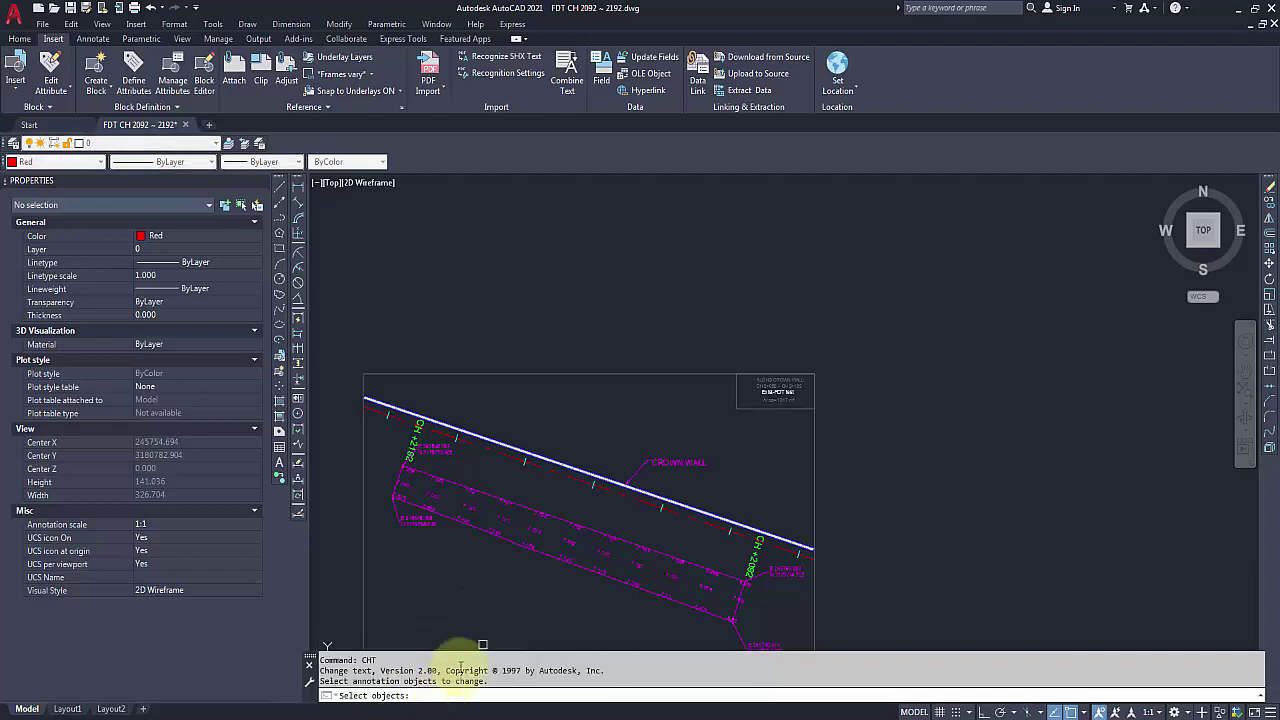
scroll(456, 513, "up", 4)
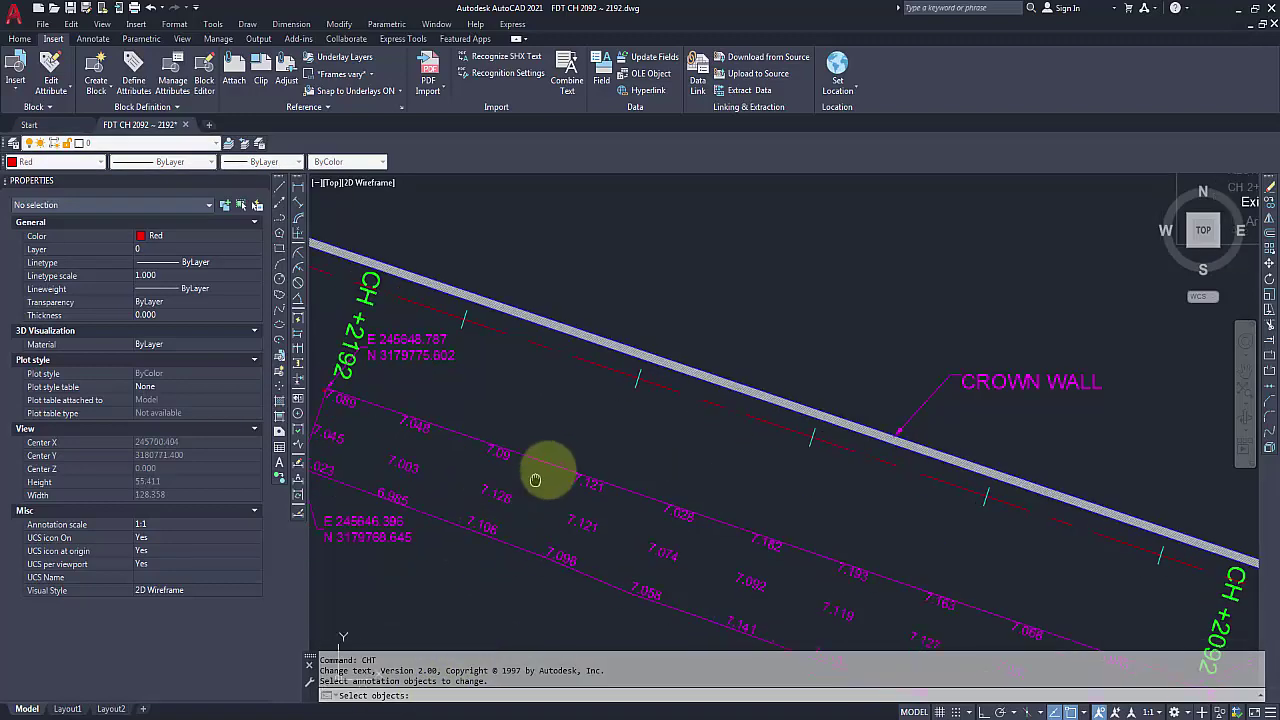
middle_click_drag(543, 471, 671, 357)
left_click(610, 300)
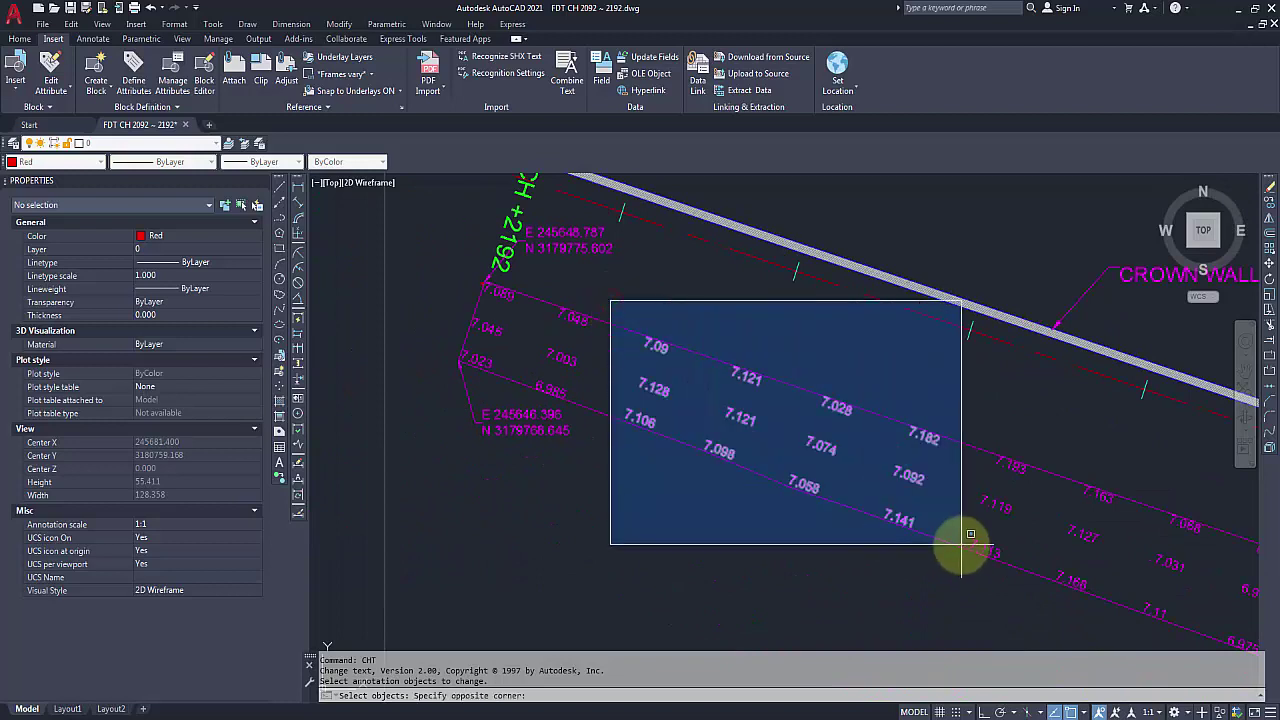
left_click(960, 508)
key("Return")
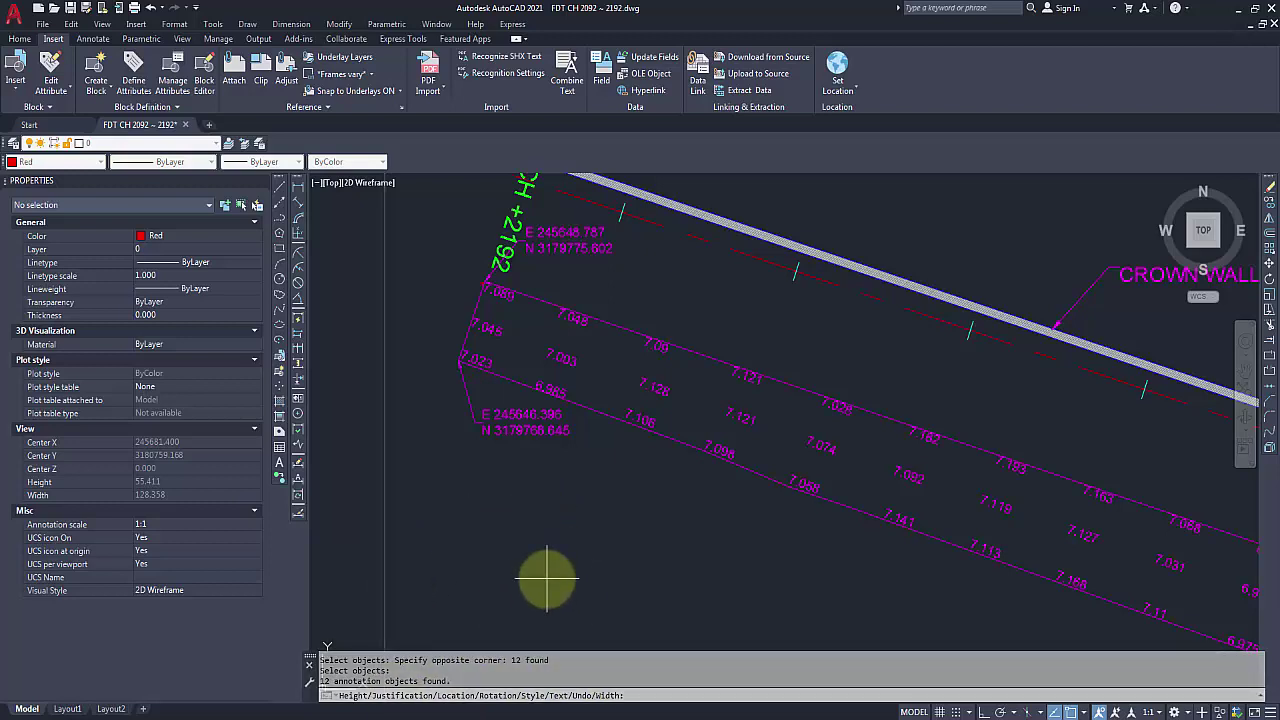
left_click(597, 713)
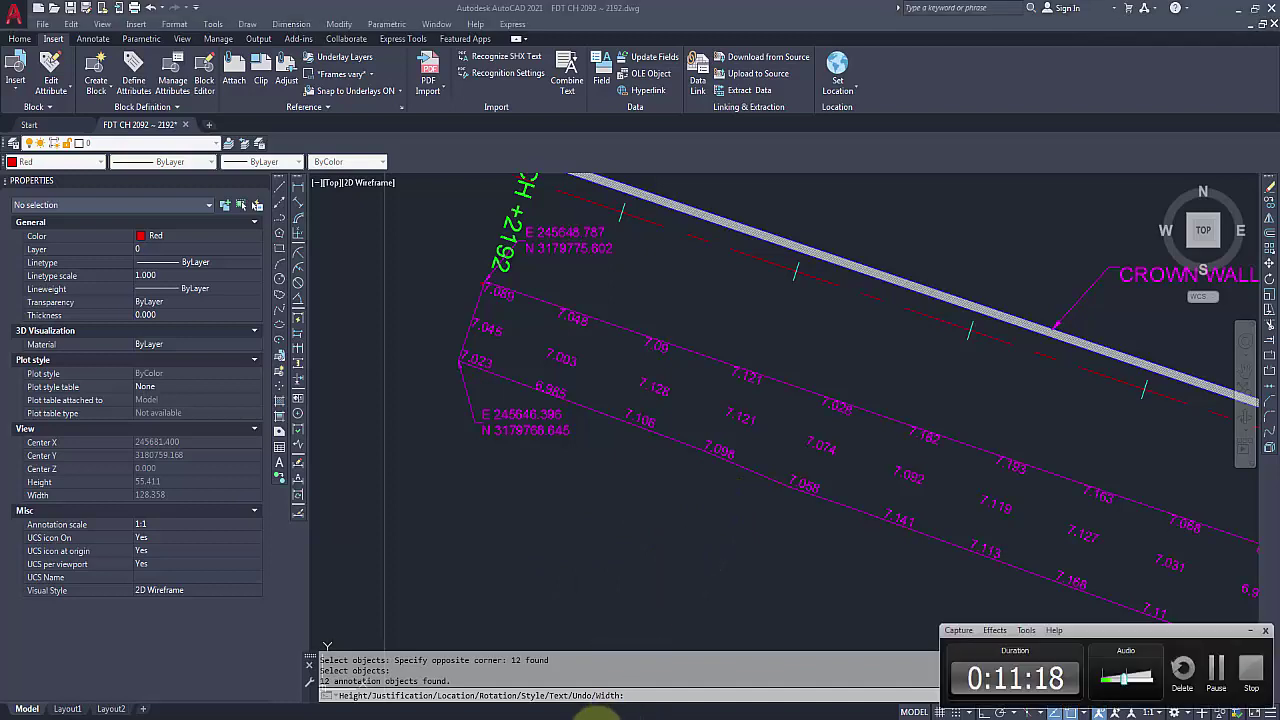
left_click(597, 713)
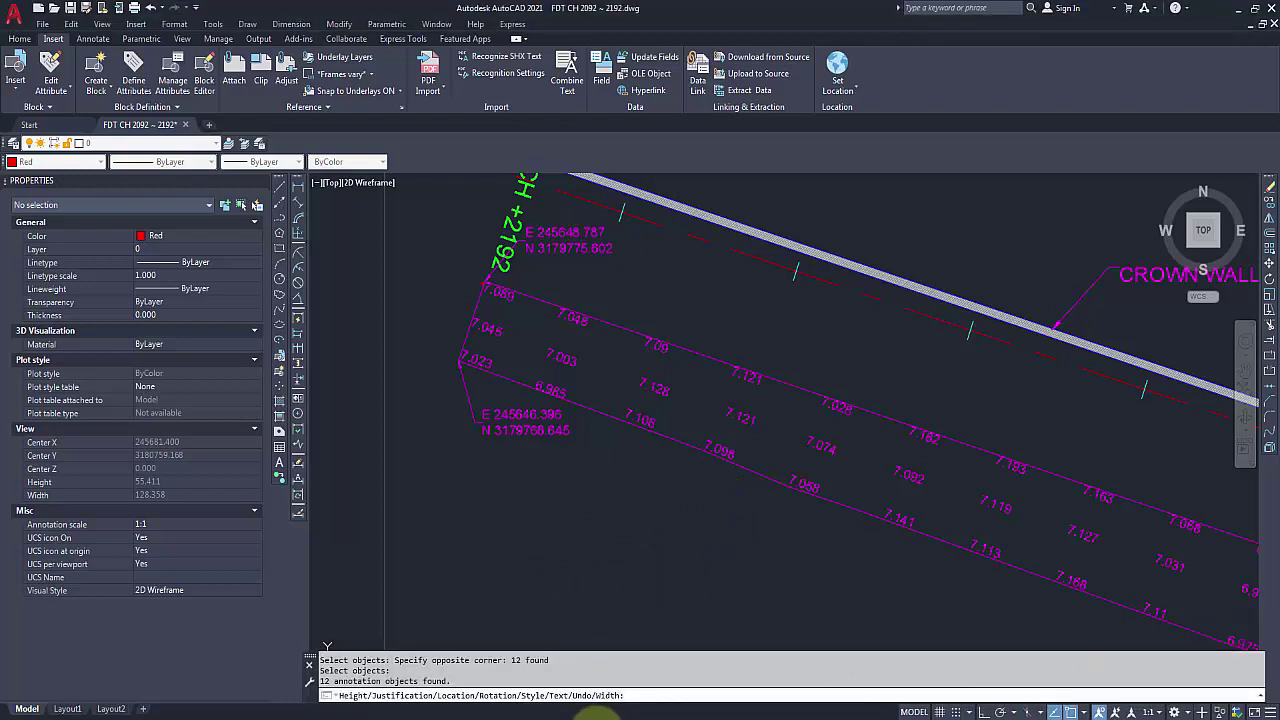